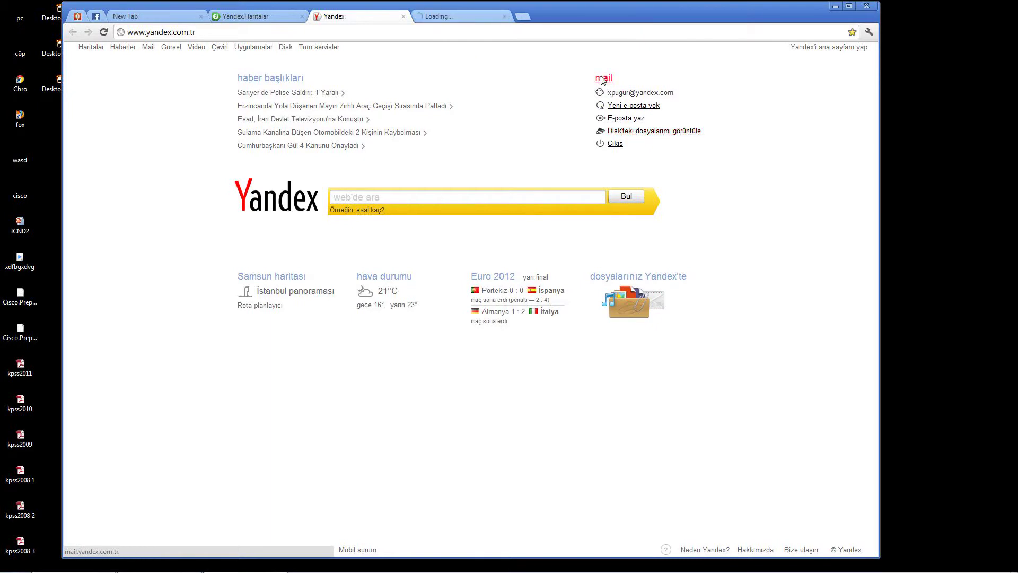
Open the Dosyalar section of Yandex Mail and close the duplicate Yandex.Disk tab
click(603, 79)
click(433, 17)
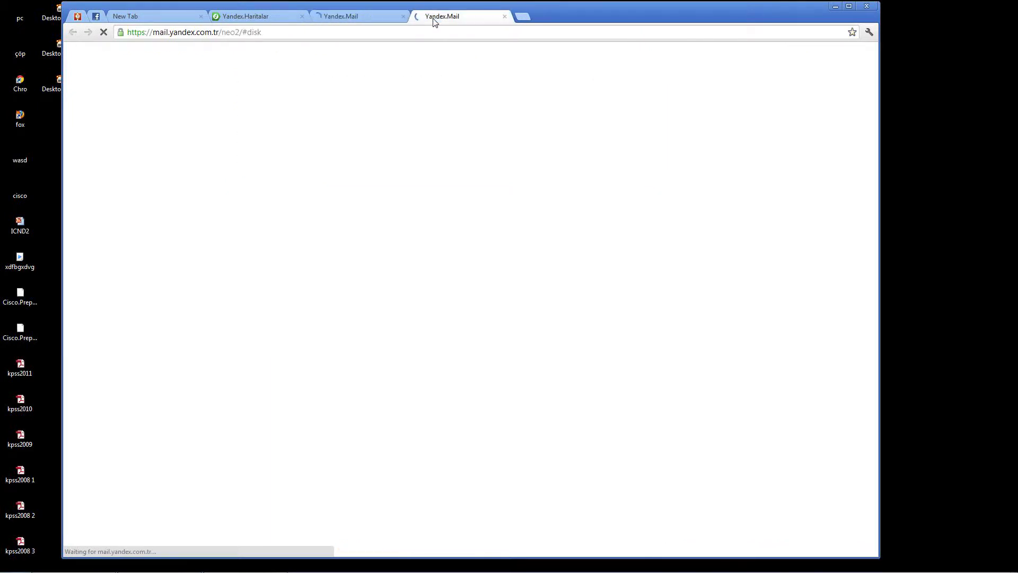
click(348, 16)
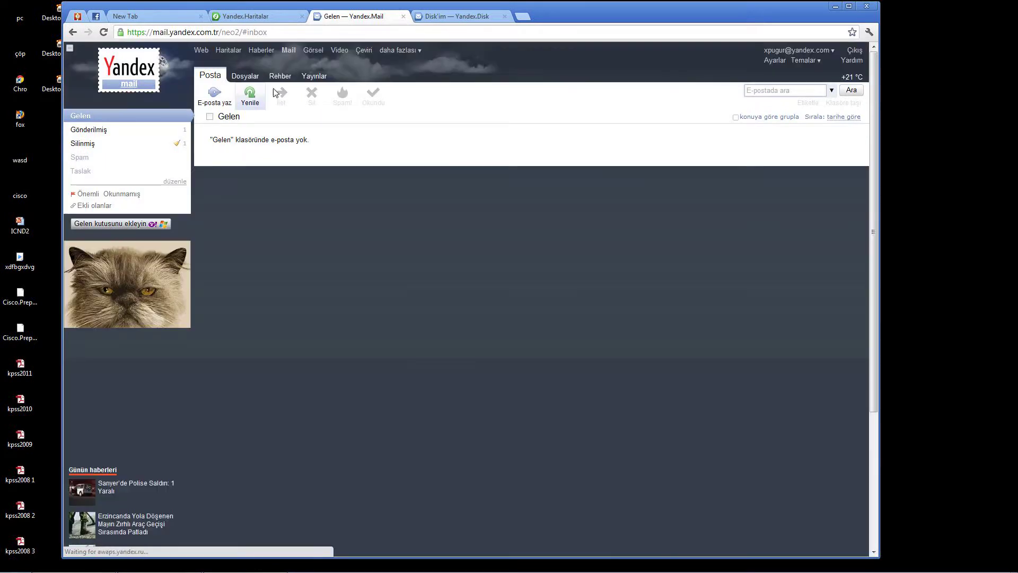
click(459, 17)
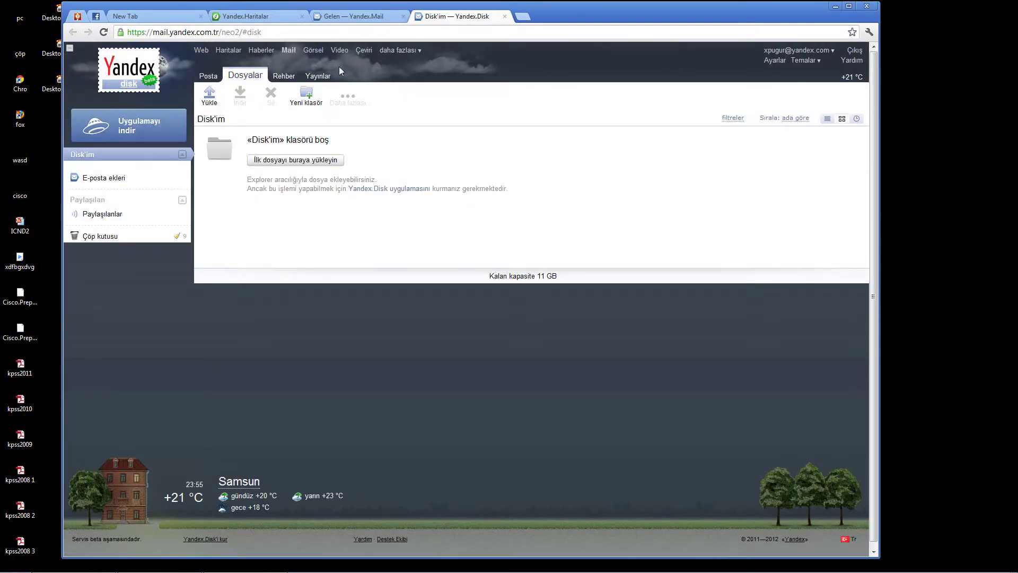
click(385, 16)
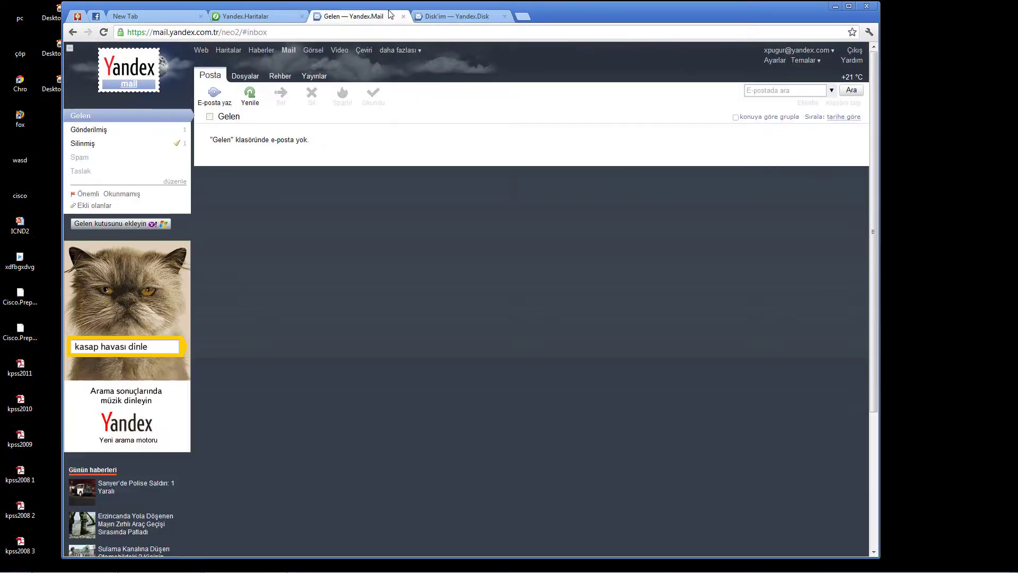
click(245, 76)
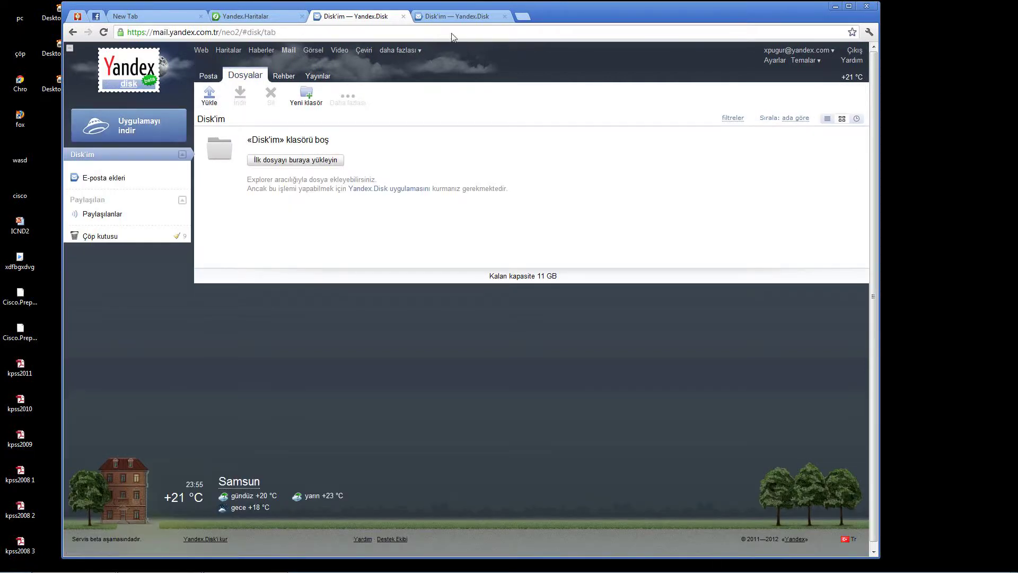
click(445, 21)
key(ctrl+w)
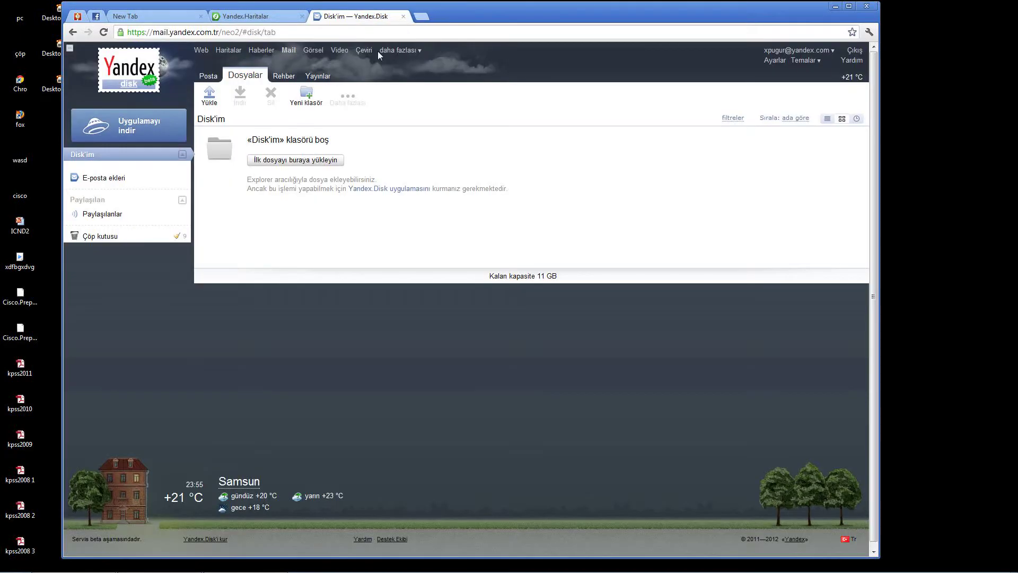
Download the Windows version of the Yandex.Disk app, keep YandexDiskSetupTr.exe, and move the browser window aside to uncover the desktop icons
click(136, 129)
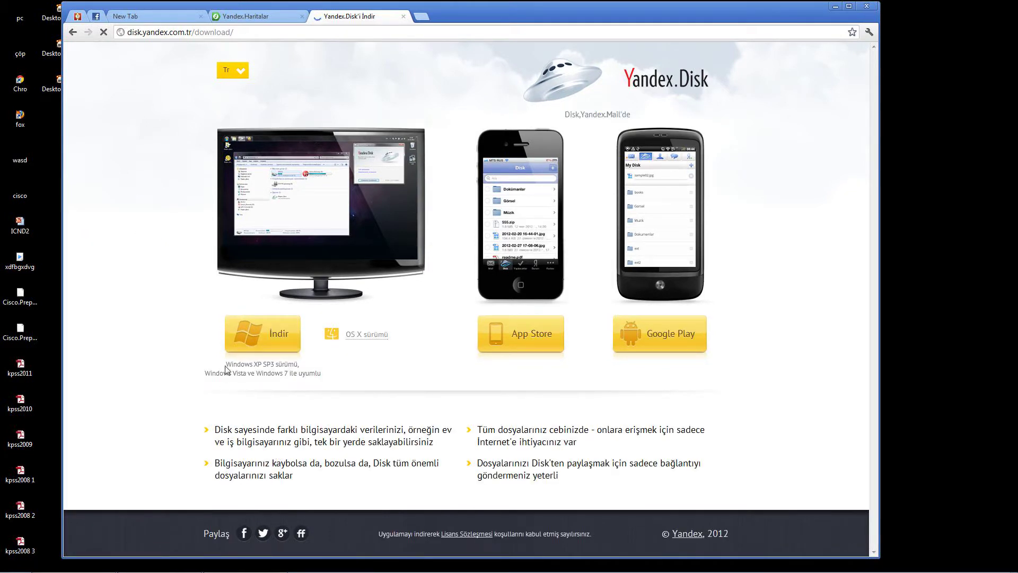
drag(226, 366, 317, 376)
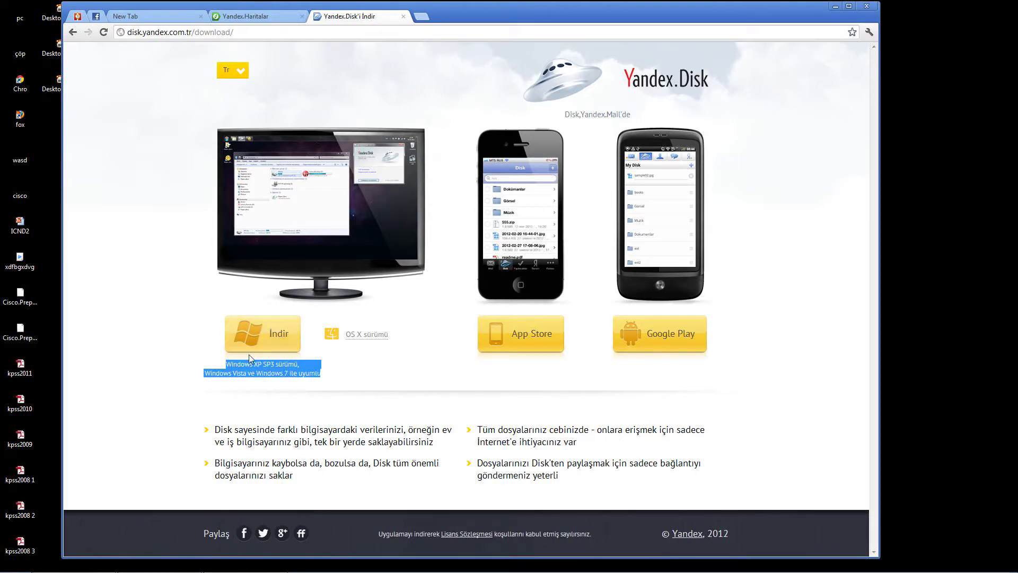
click(263, 339)
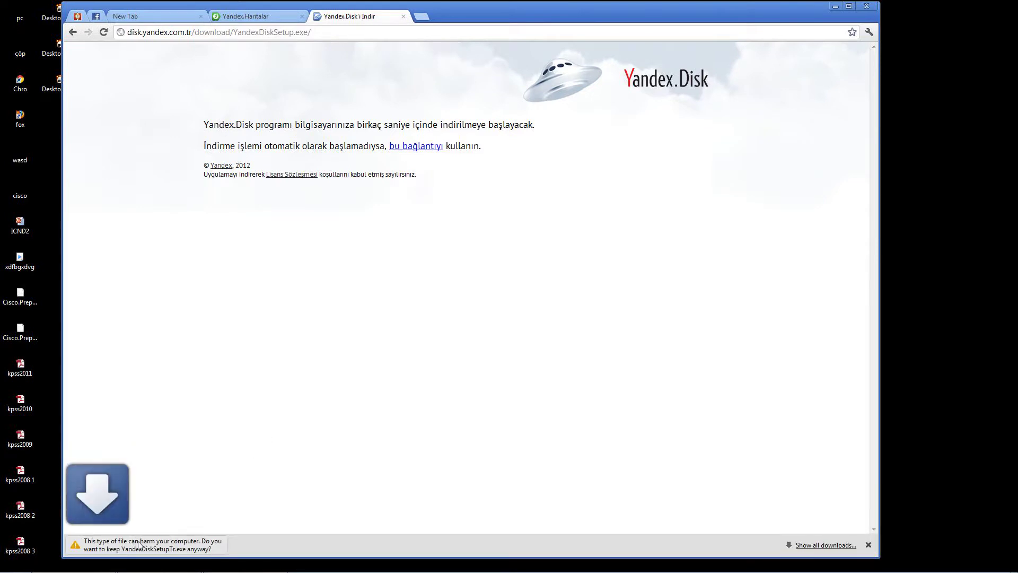
click(249, 545)
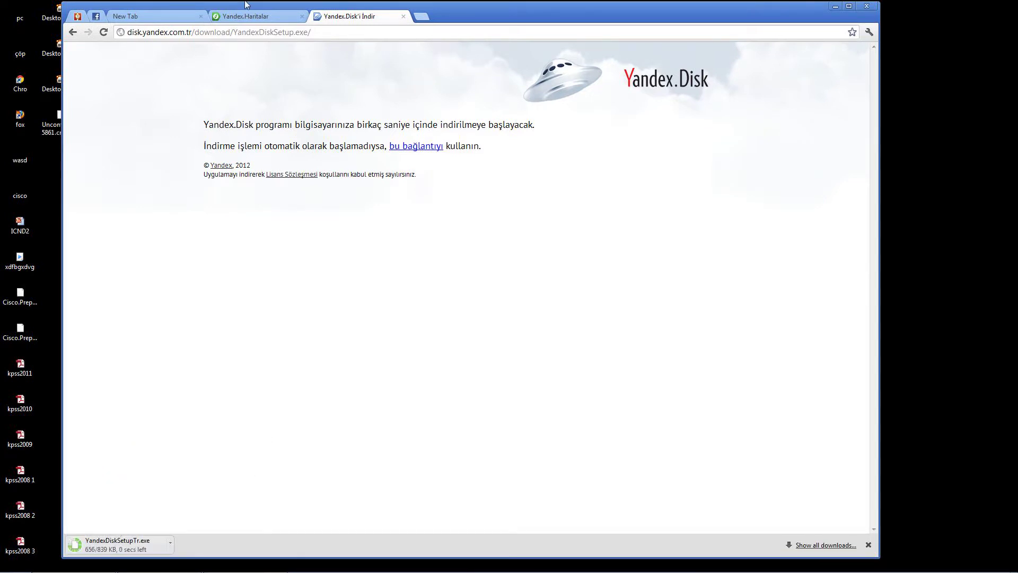
click(869, 545)
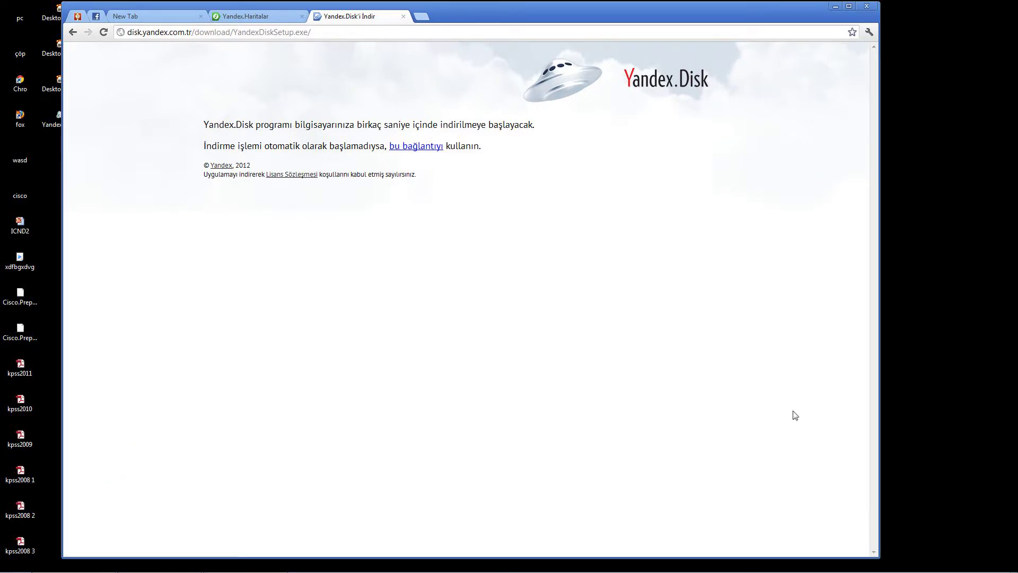
drag(575, 21, 609, 22)
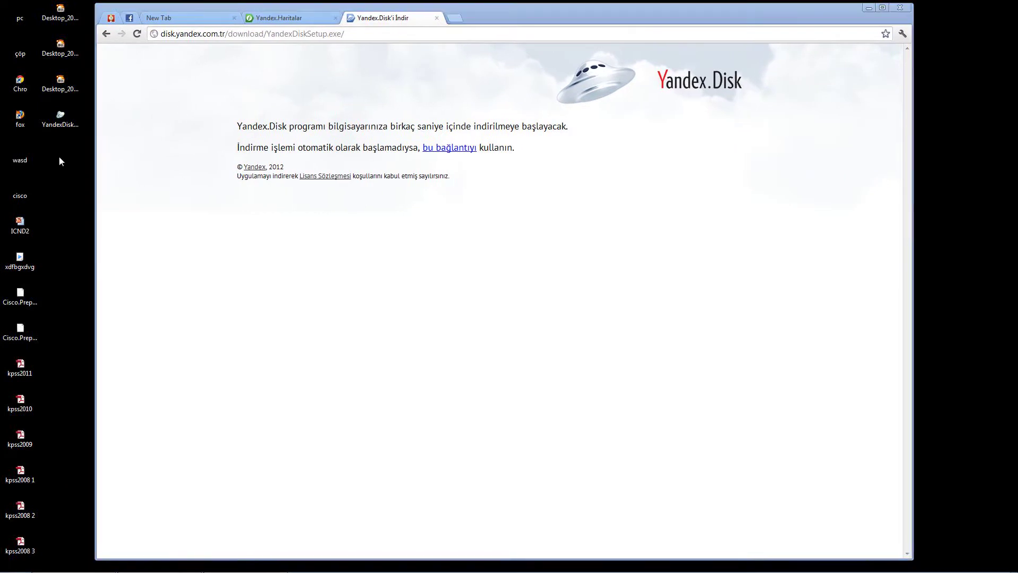
mouse_move(170, 562)
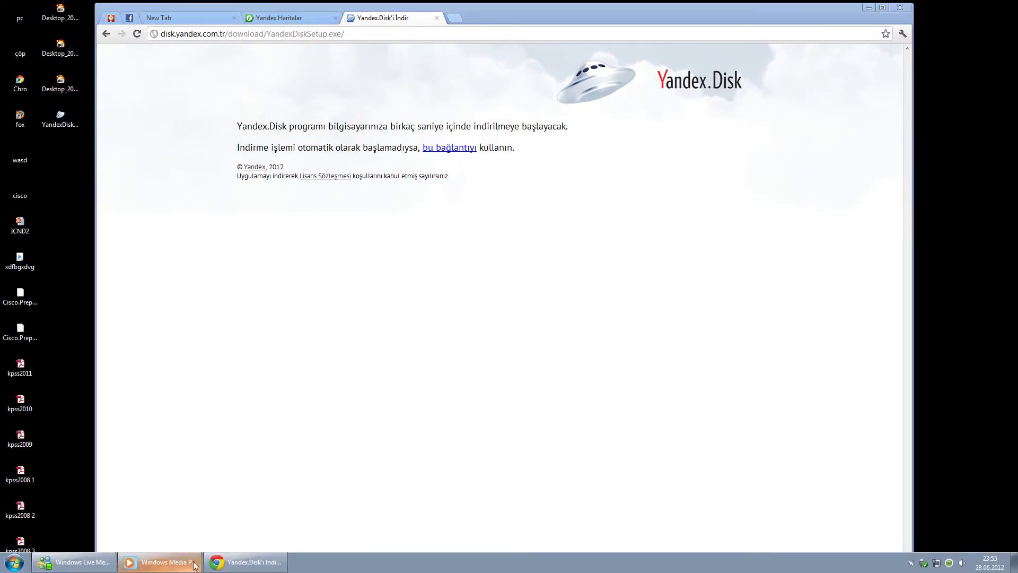
click(245, 562)
click(245, 562)
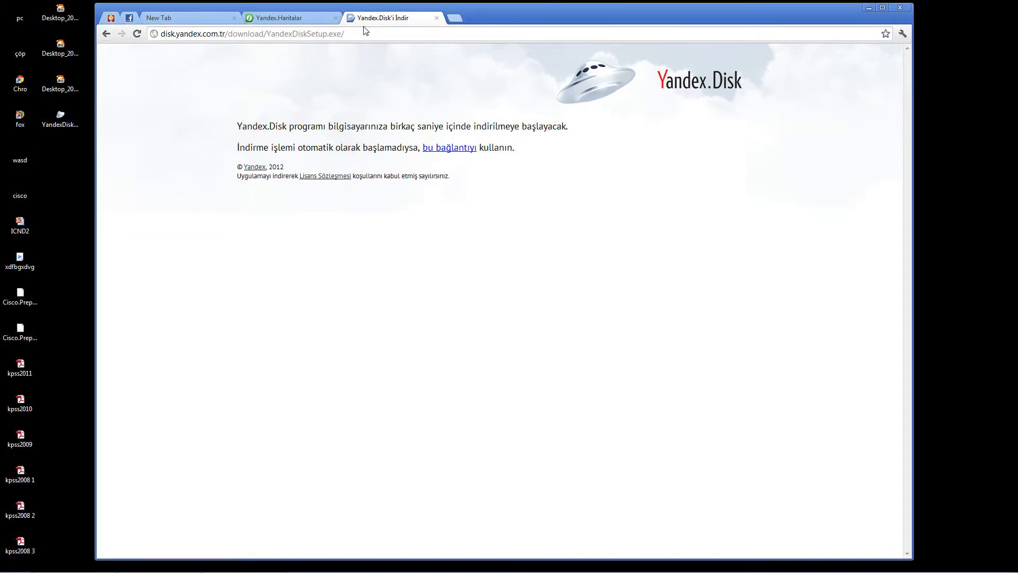
Close the download page's tab and open the Yandex home page in a new tab
middle_click(398, 18)
key(ctrl+t)
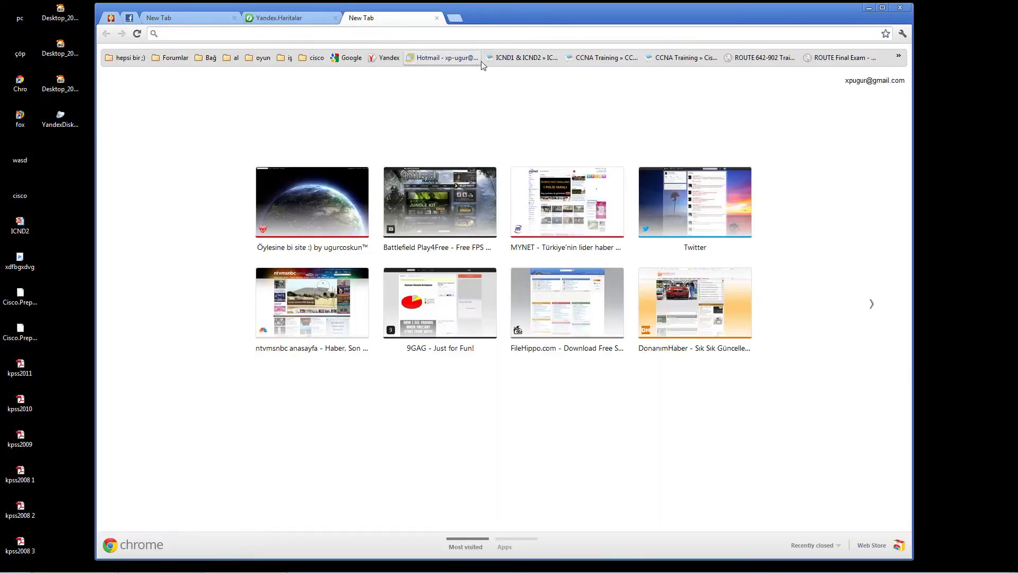
click(378, 58)
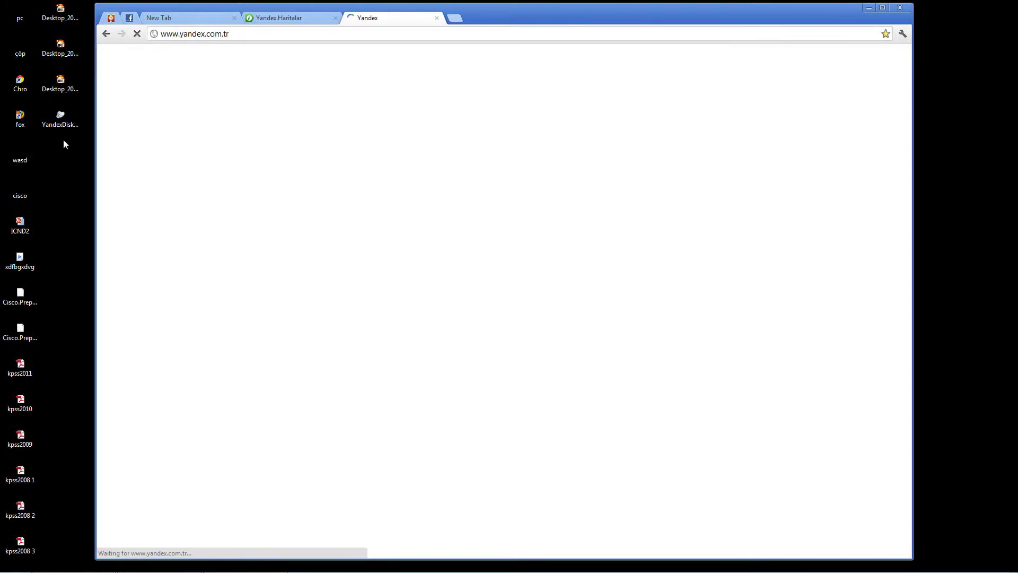
Run YandexDiskSetupTr.exe from the desktop and move its setup window aside while it installs
double_click(60, 121)
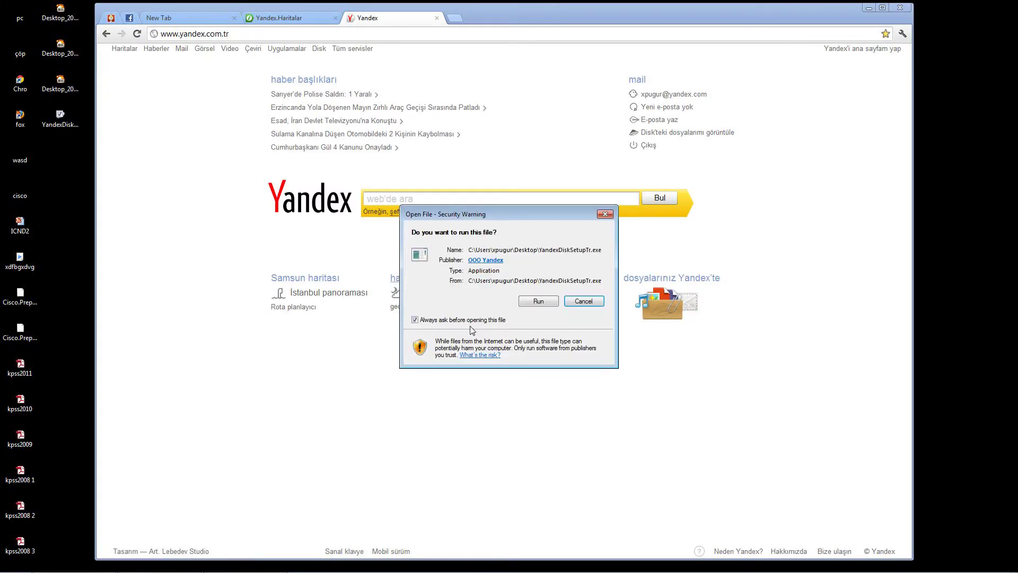
click(538, 301)
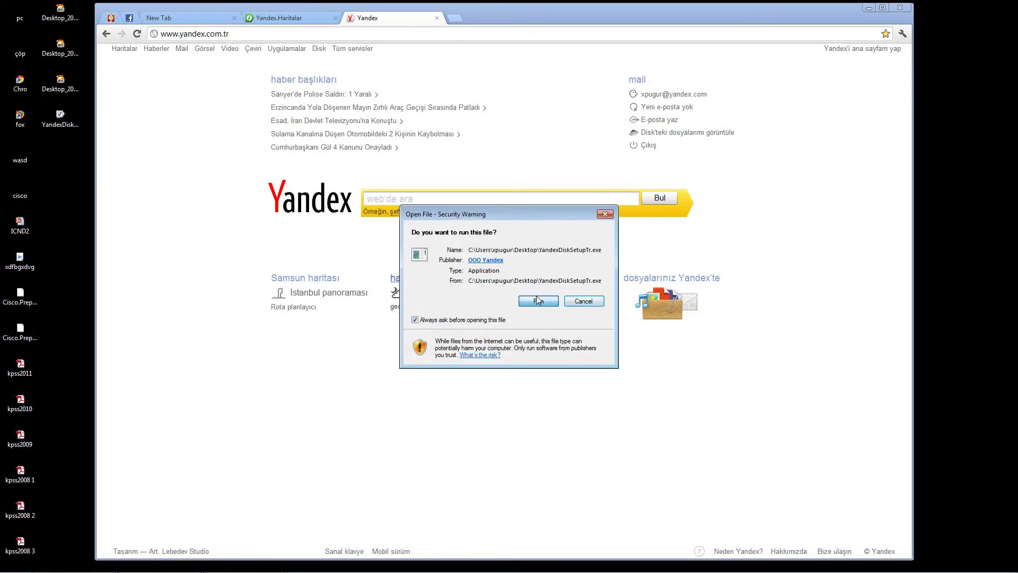
drag(514, 252, 129, 256)
click(185, 413)
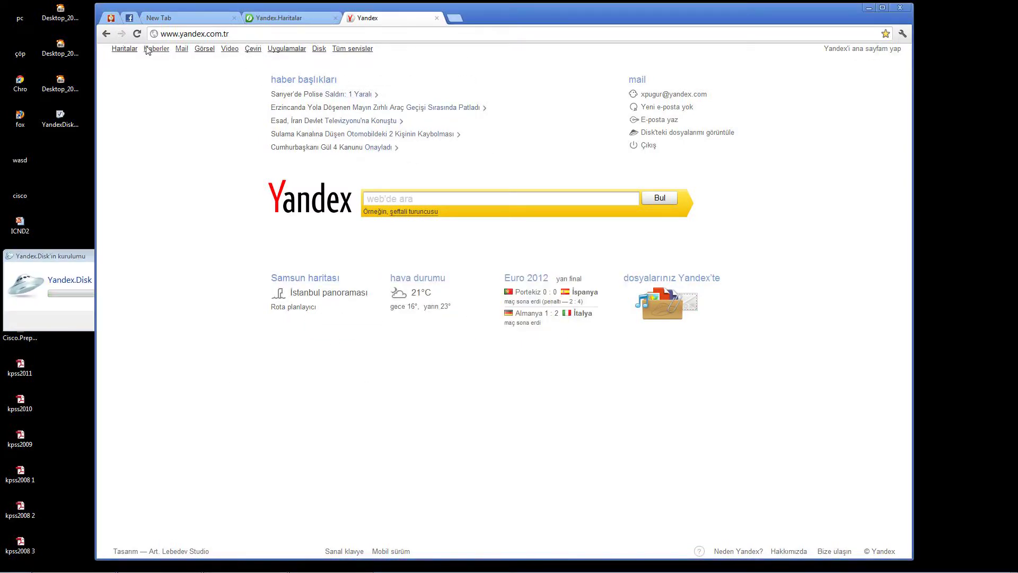
Go through Yandex Mail to the Dosyalar section and shift the browser window away from the setup window
click(182, 52)
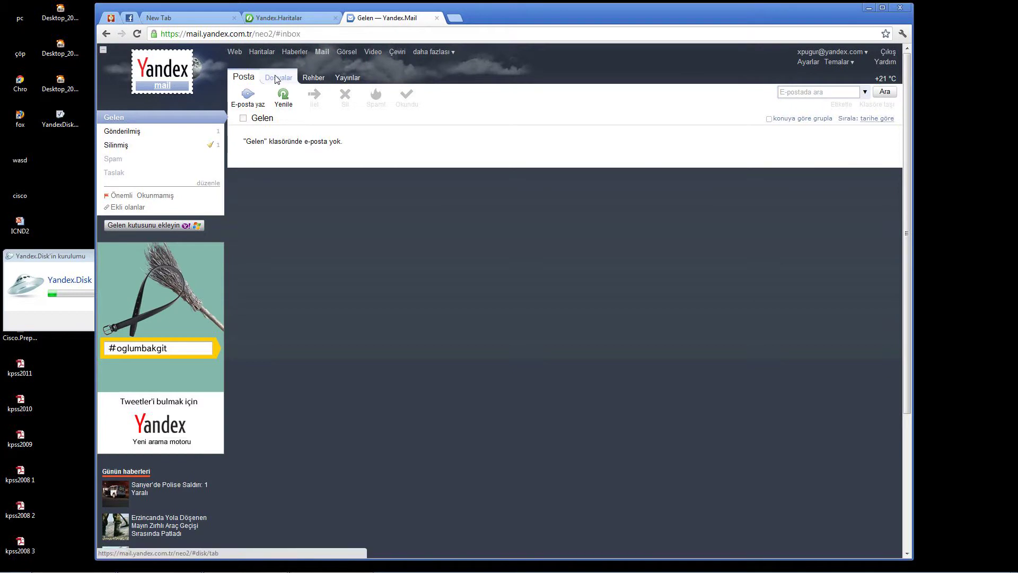
click(276, 79)
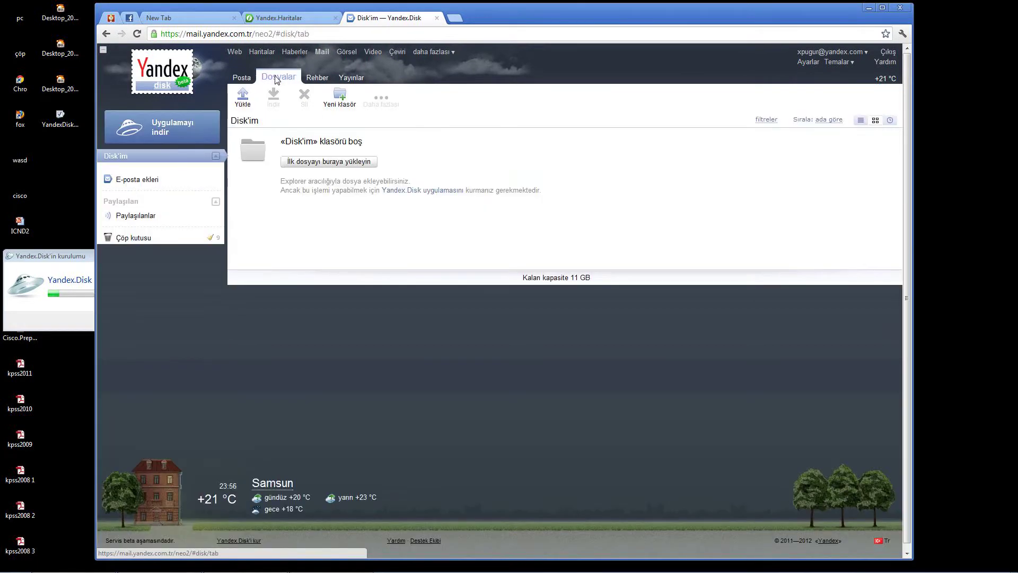
drag(503, 19, 534, 22)
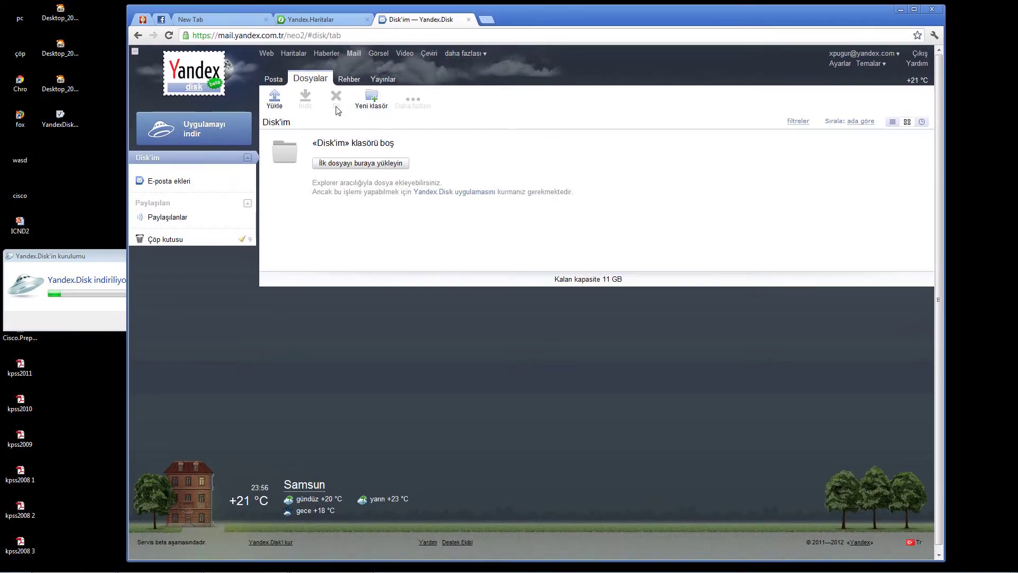
click(274, 99)
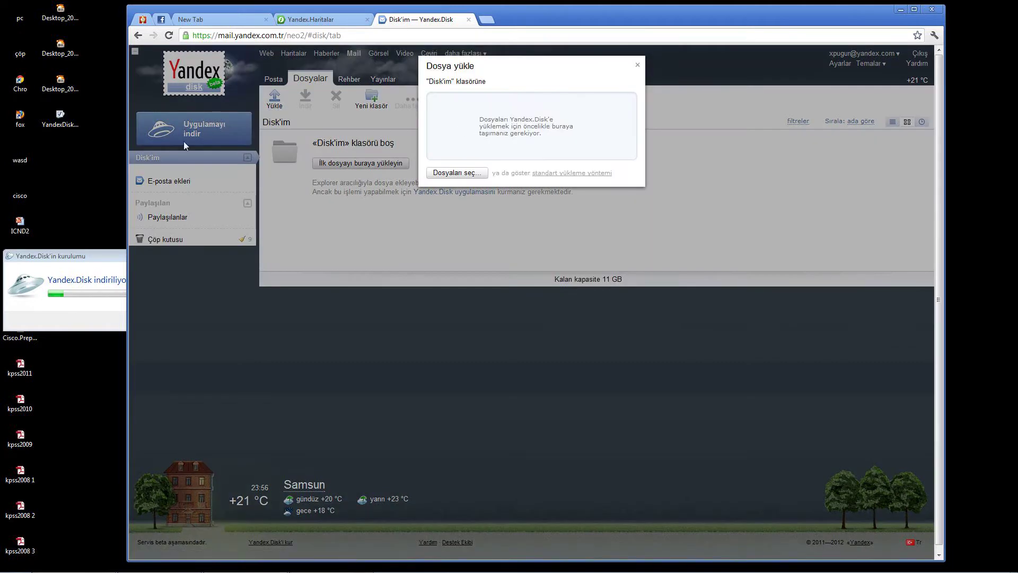
drag(40, 251, 97, 268)
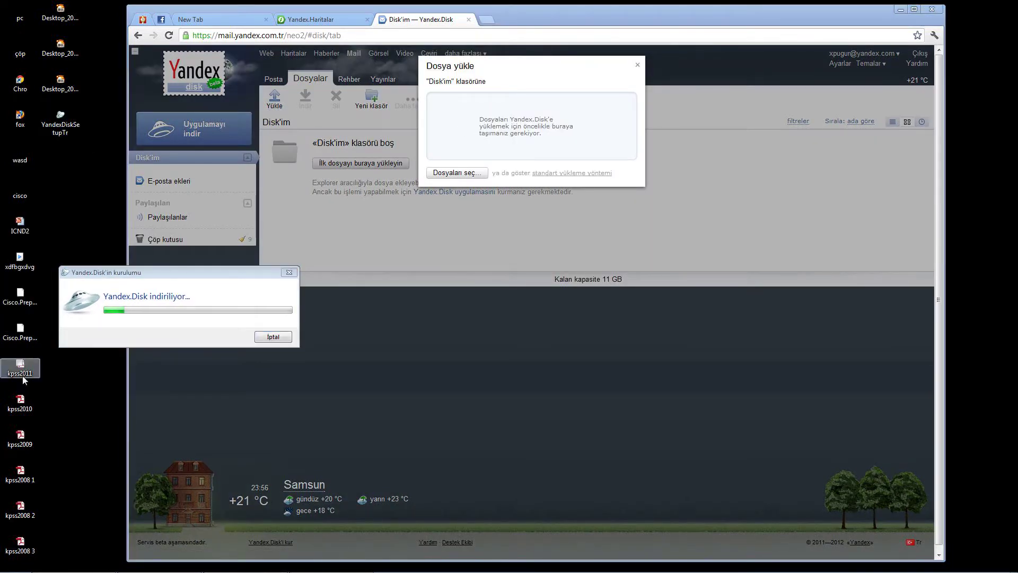
drag(23, 380, 57, 370)
drag(257, 289, 497, 134)
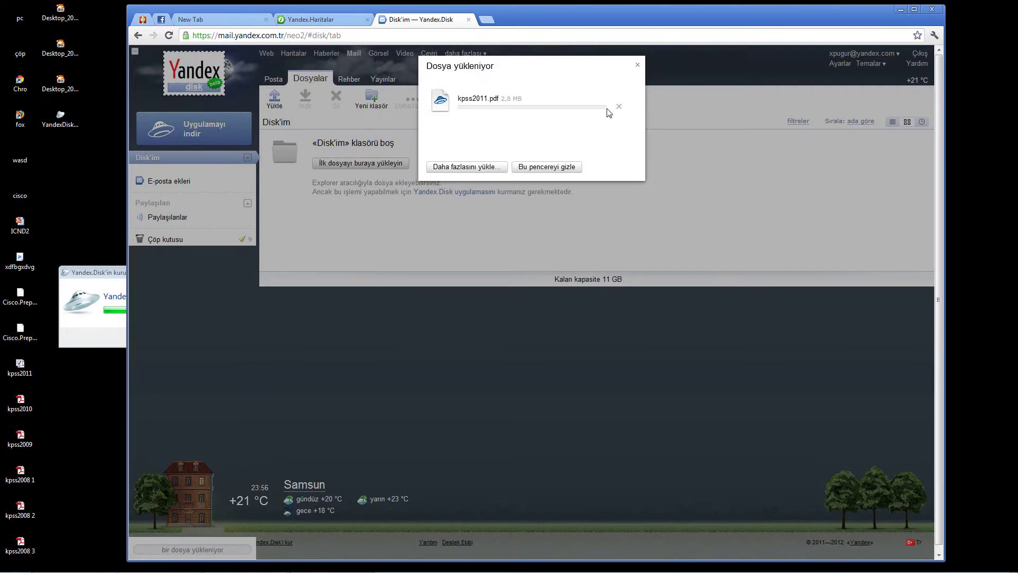
click(621, 106)
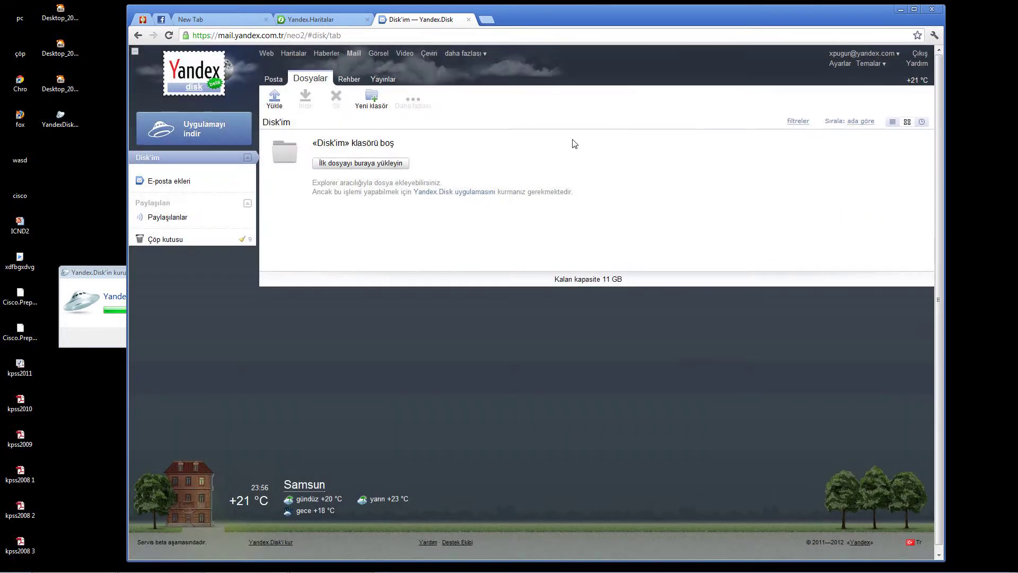
Upload kpss2008 3.pdf from the desktop to the Disk'im folder
click(20, 439)
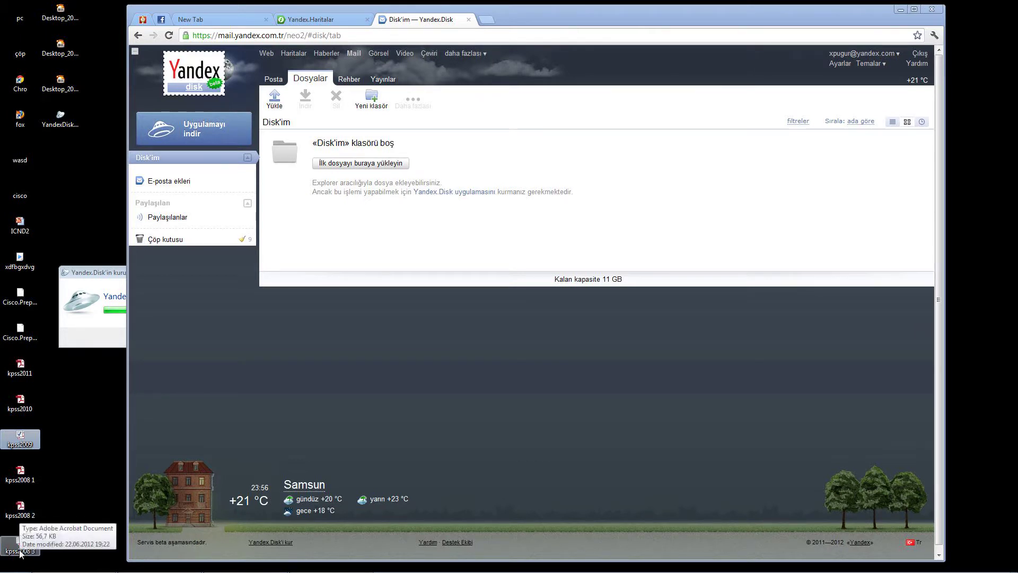
click(282, 106)
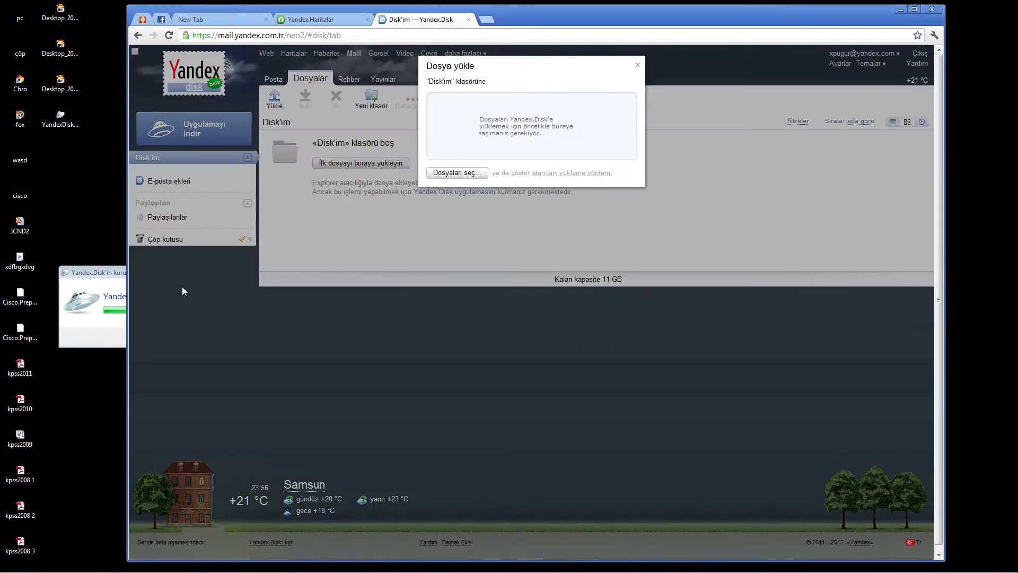
drag(20, 542, 530, 132)
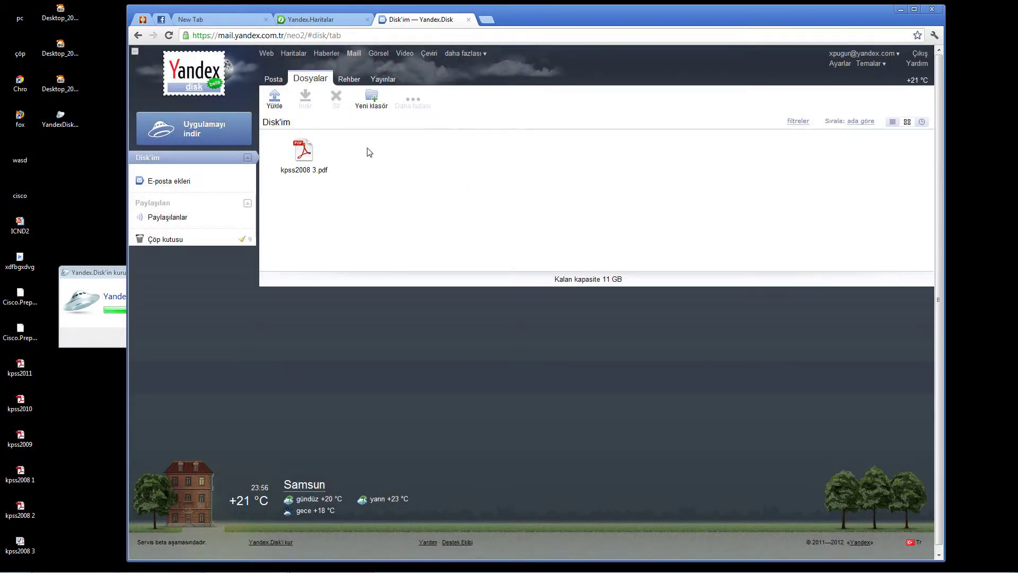
Switch the sharing of kpss2008 3.pdf to Genel and back to Kişisel dosya
click(333, 166)
drag(757, 294, 775, 296)
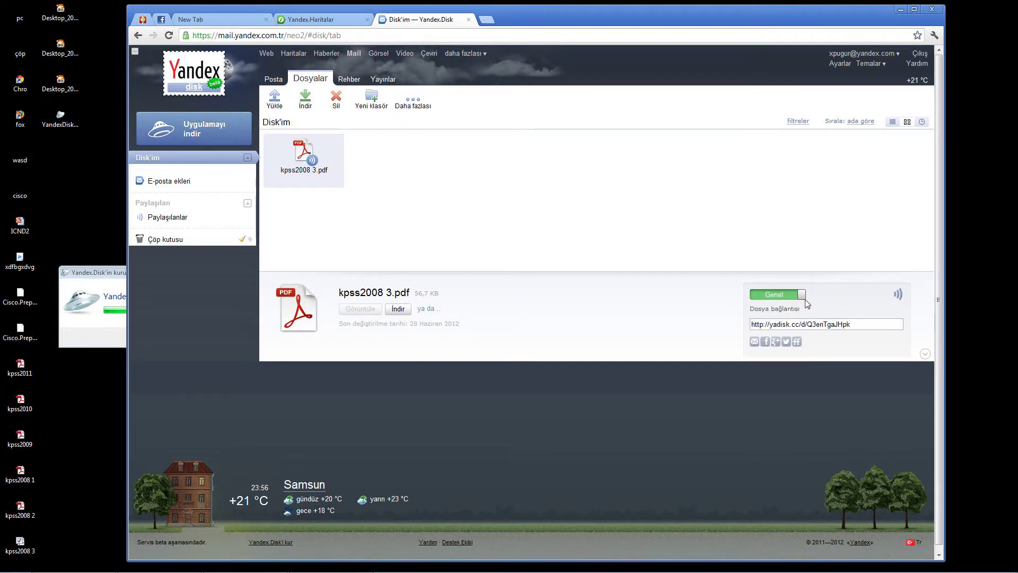
drag(805, 303, 724, 301)
click(680, 311)
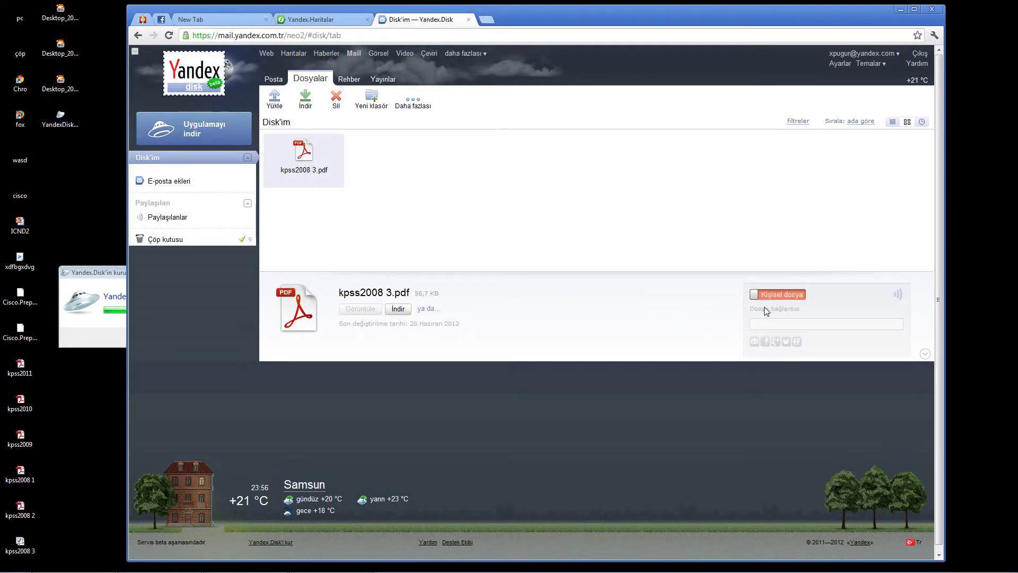
click(432, 312)
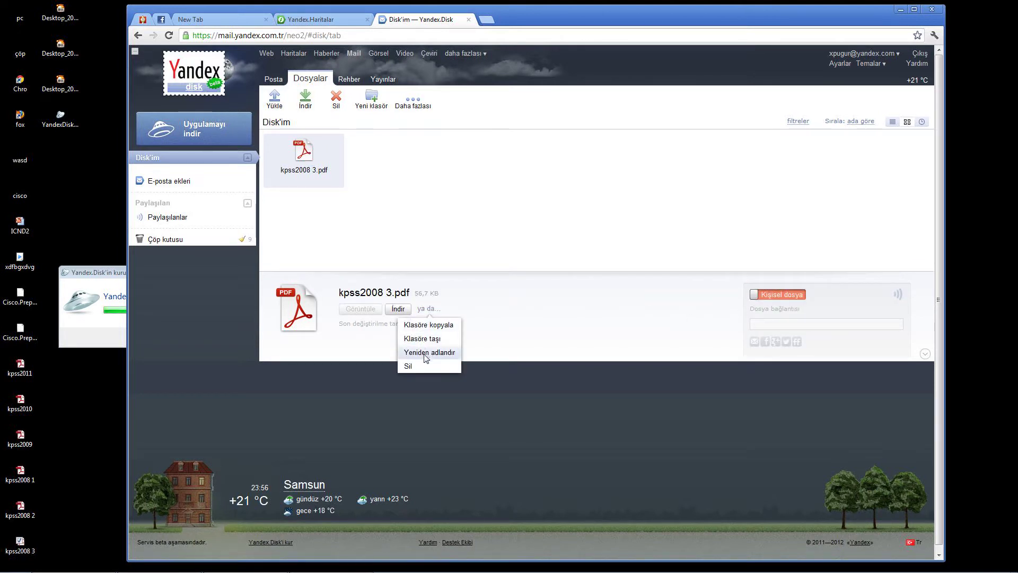
click(389, 275)
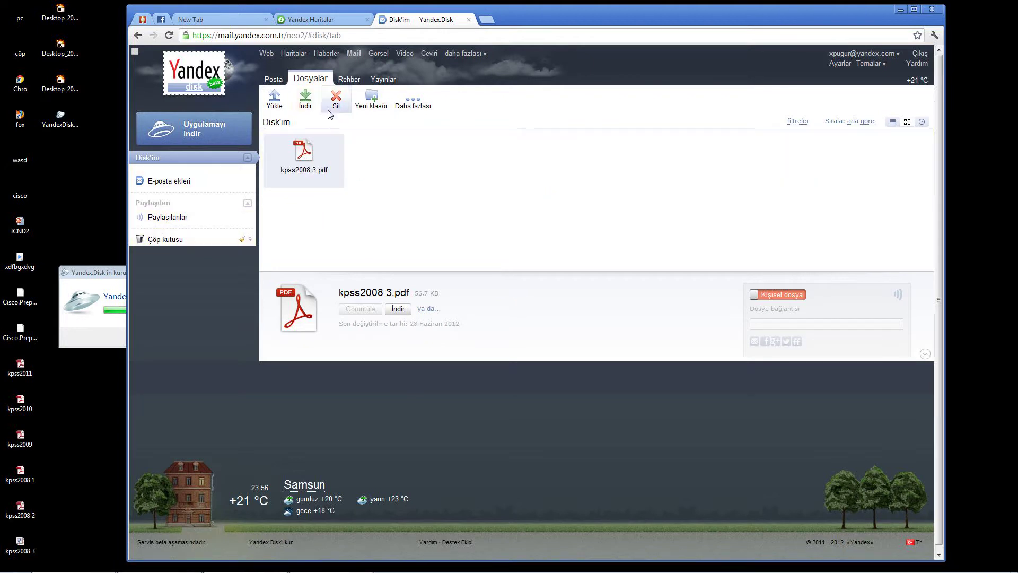
drag(306, 177, 358, 222)
Delete kpss2008 3.pdf from the Disk'im folder, confirming its move to the trash
click(334, 111)
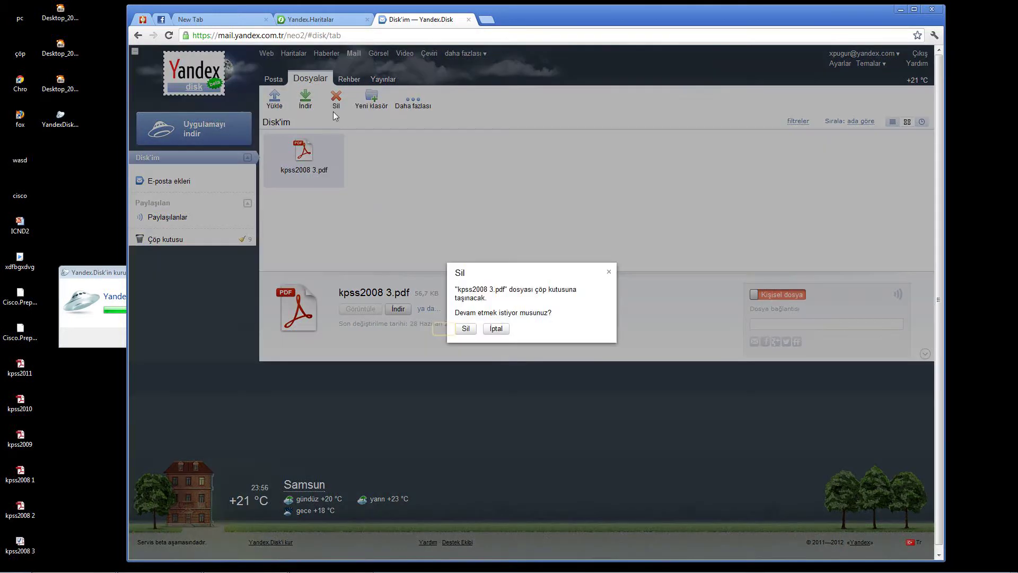
click(466, 329)
drag(559, 282, 618, 279)
click(635, 281)
click(563, 255)
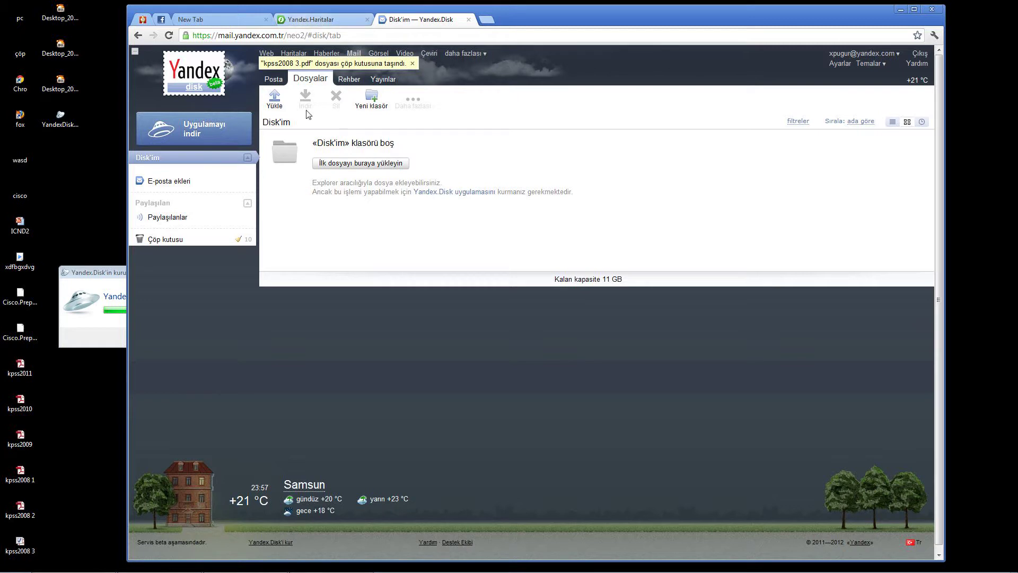
Dismiss the notification about the deleted file and check the Yandex.Disk installer's download progress
click(412, 63)
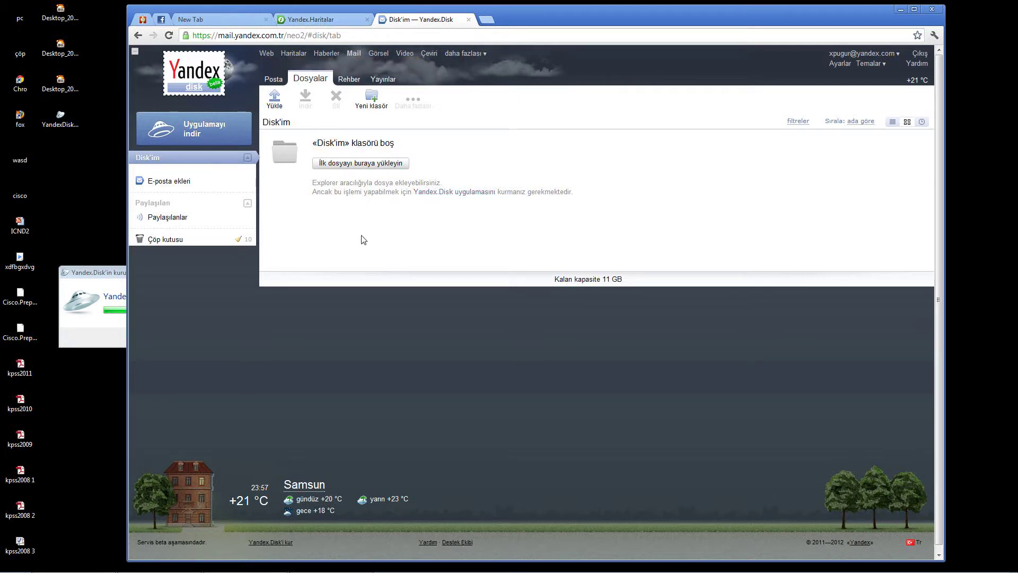
click(97, 274)
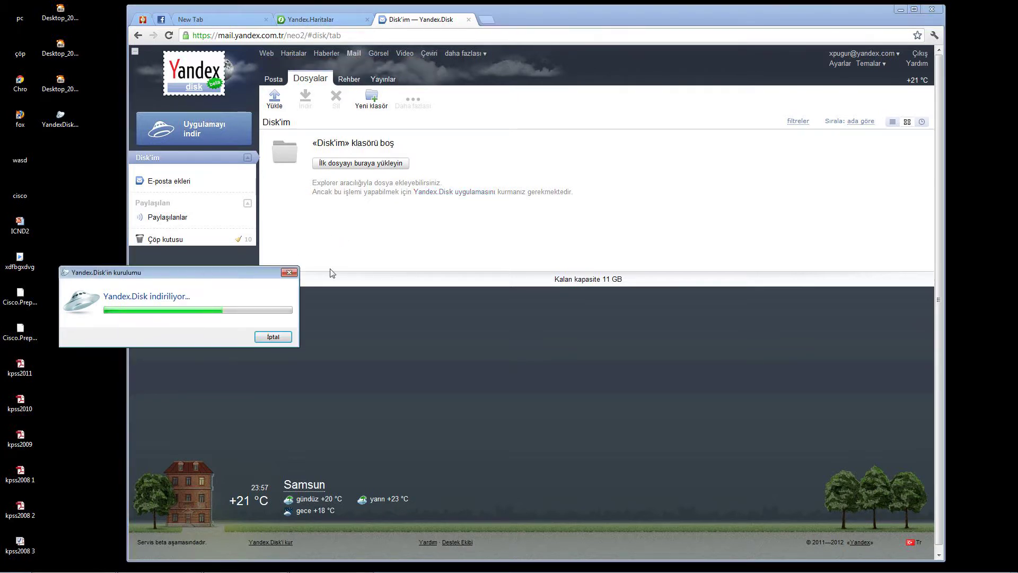
click(801, 155)
Browse the available Temalar for the mail interface and leave the theme chooser without selecting one
click(880, 63)
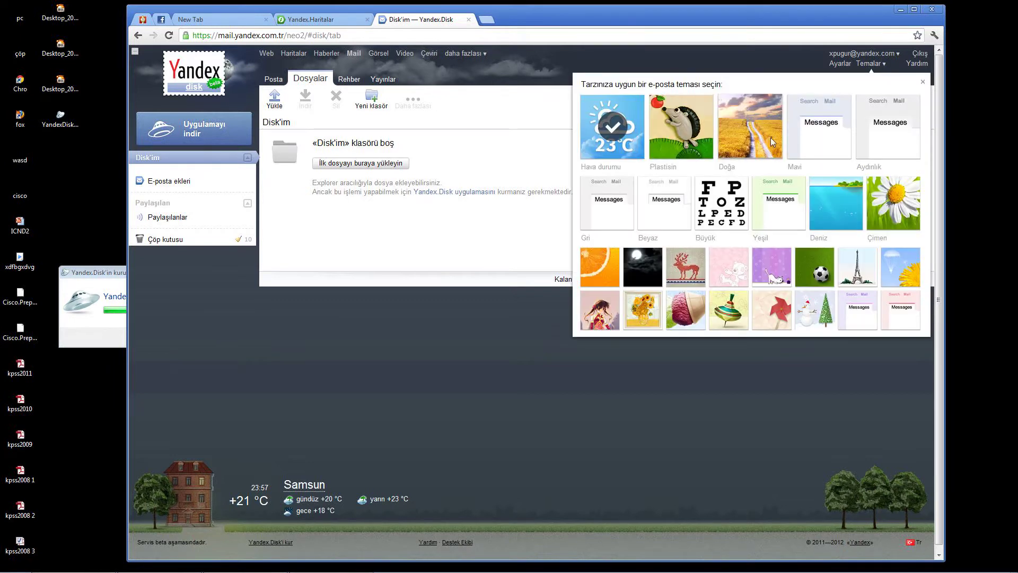
click(449, 239)
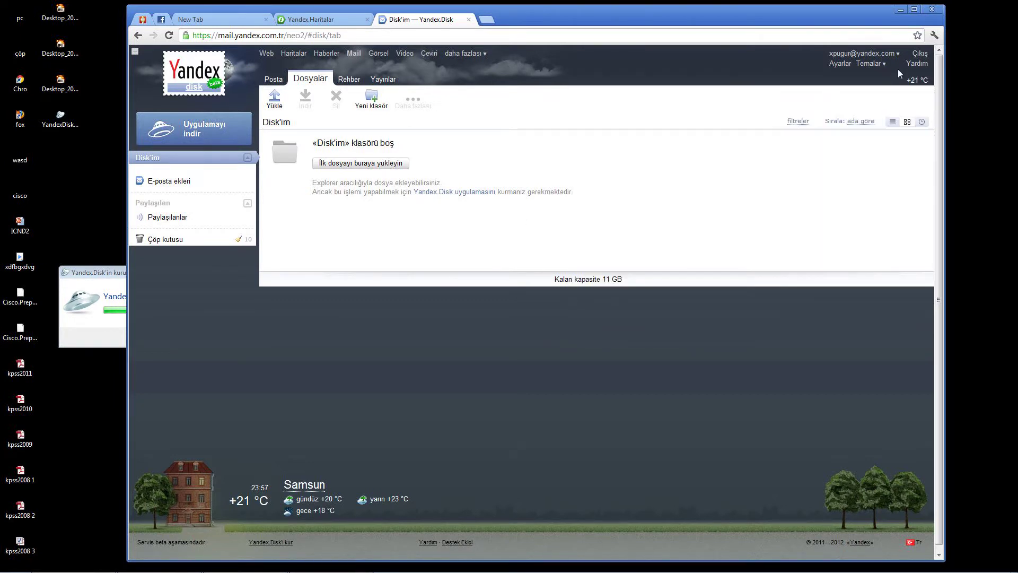
click(885, 65)
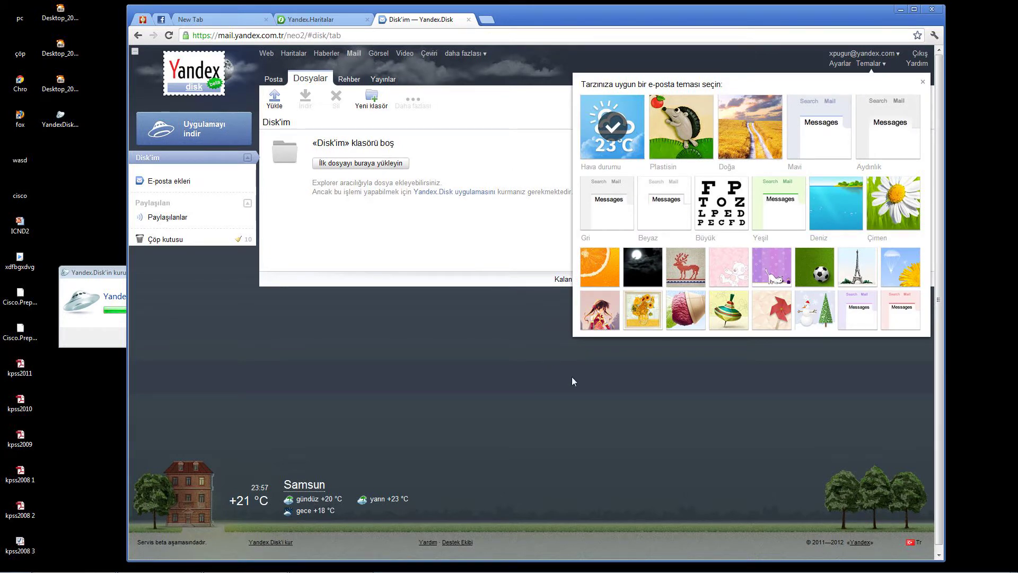
click(623, 415)
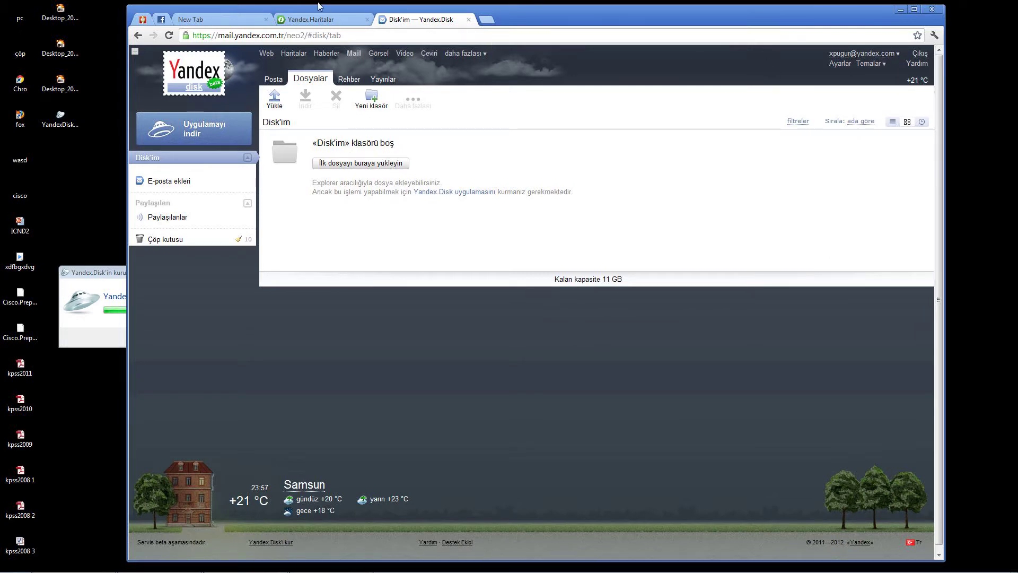
Open the Yandex home page in a new browser tab
click(320, 19)
click(461, 19)
click(487, 23)
click(418, 60)
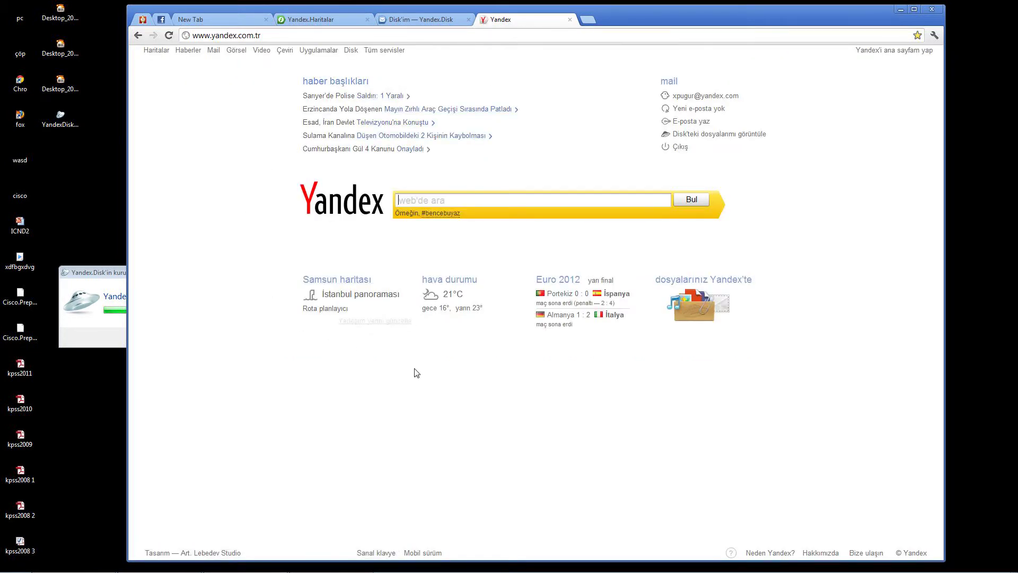
Open Haritalar from the Yandex home page and close the older Yandex.Haritalar tab
triple_click(151, 59)
click(137, 60)
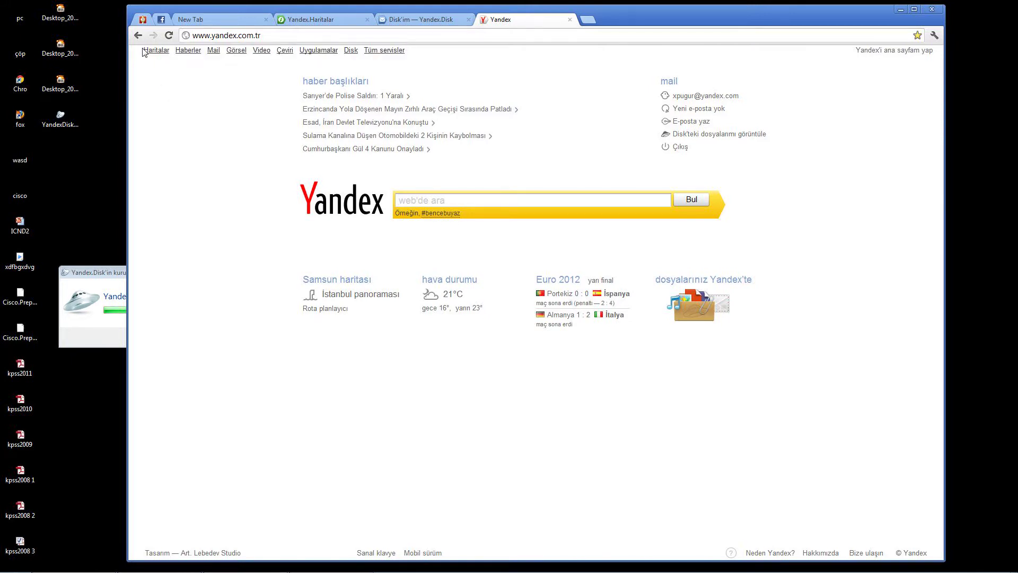
click(158, 53)
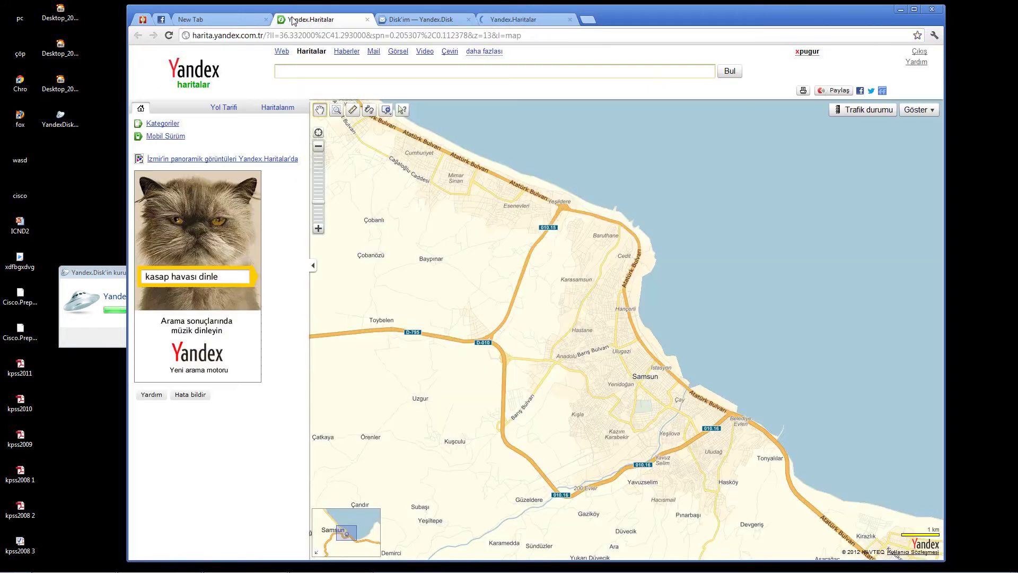
middle_click(318, 21)
click(444, 21)
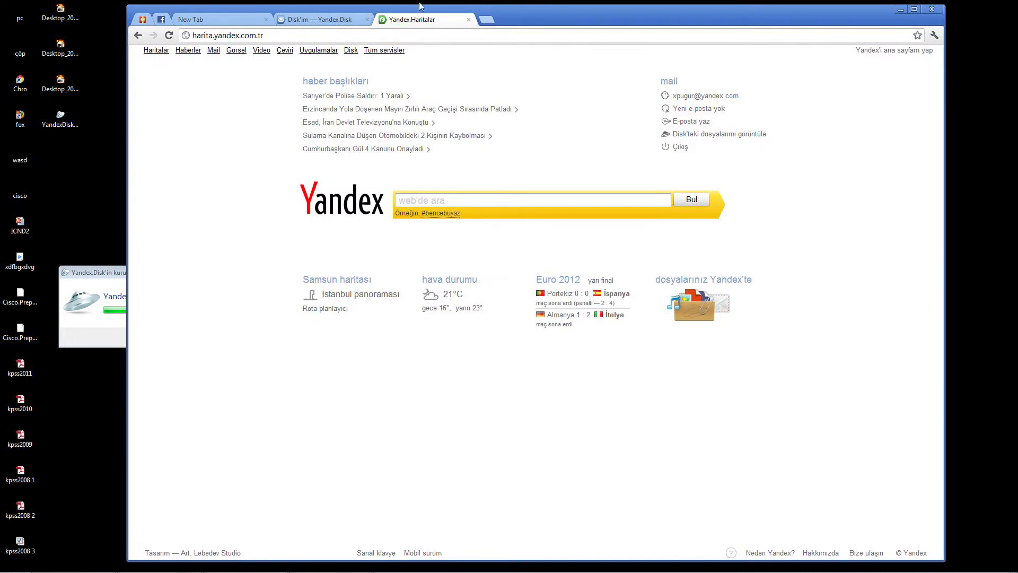
click(157, 52)
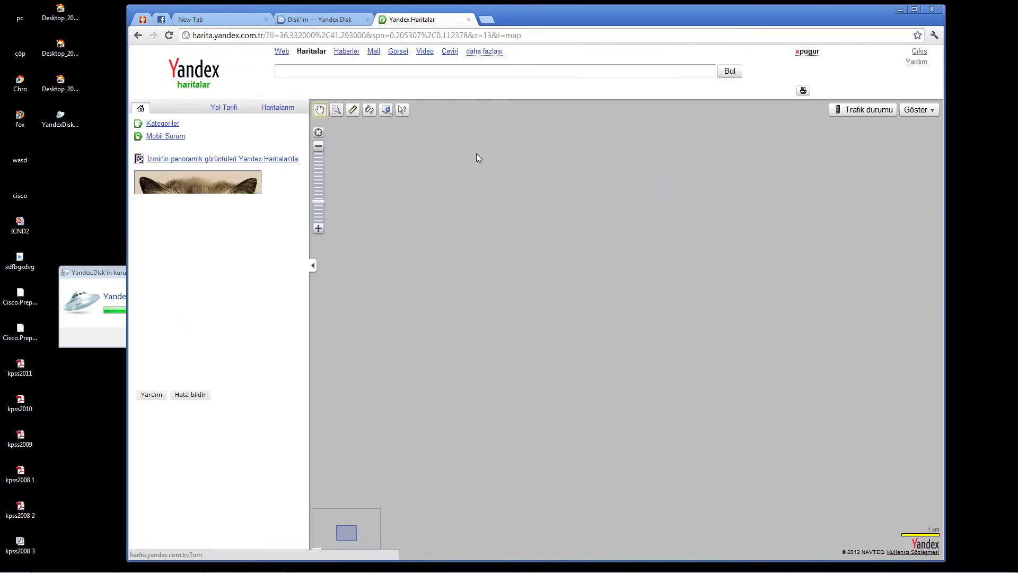
Bring the map from Samsun to the İzmir area and switch it to the Uydu view
scroll(627, 336, down, 5)
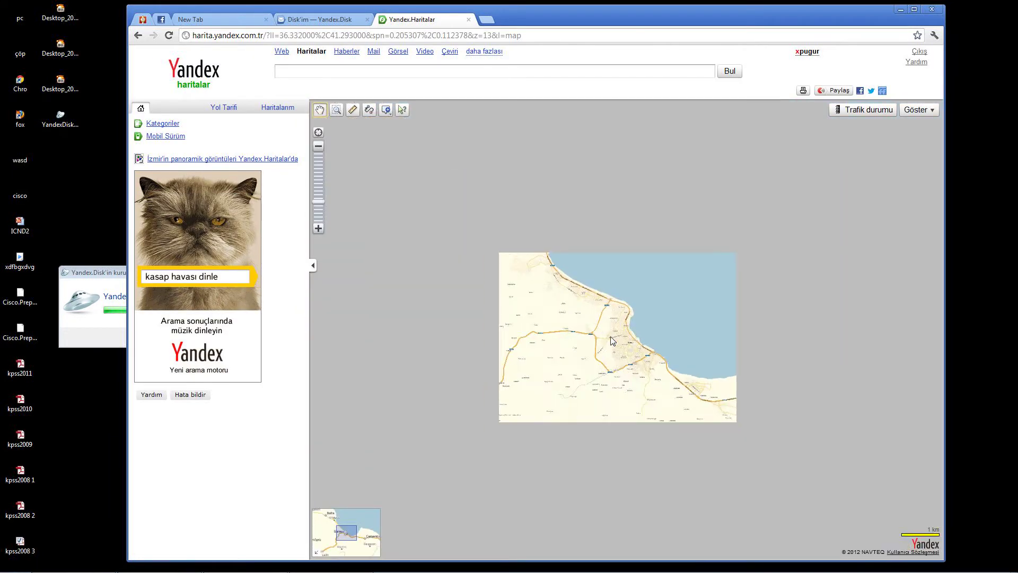
scroll(601, 343, down, 2)
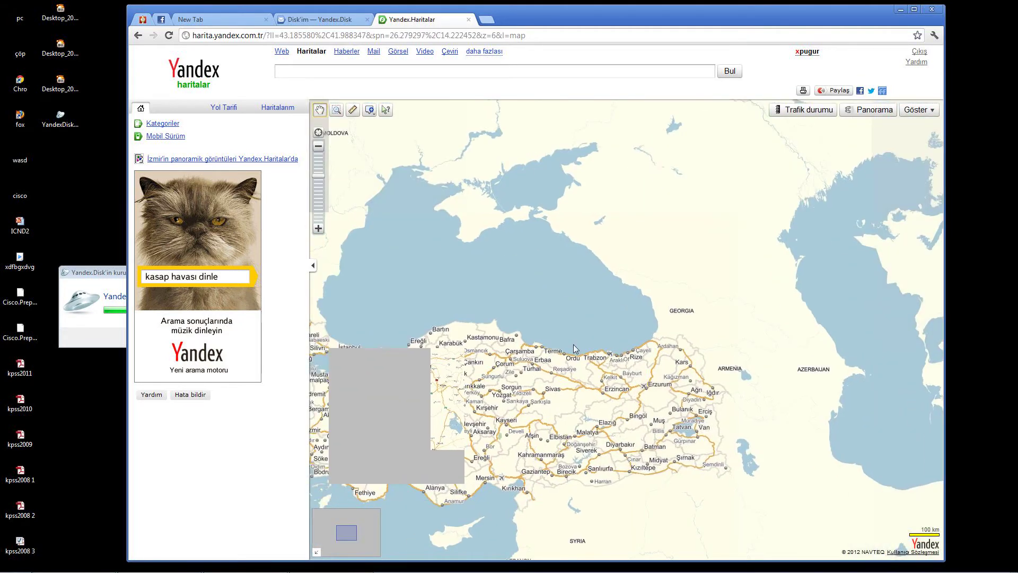
drag(329, 397, 456, 353)
scroll(456, 353, up, 4)
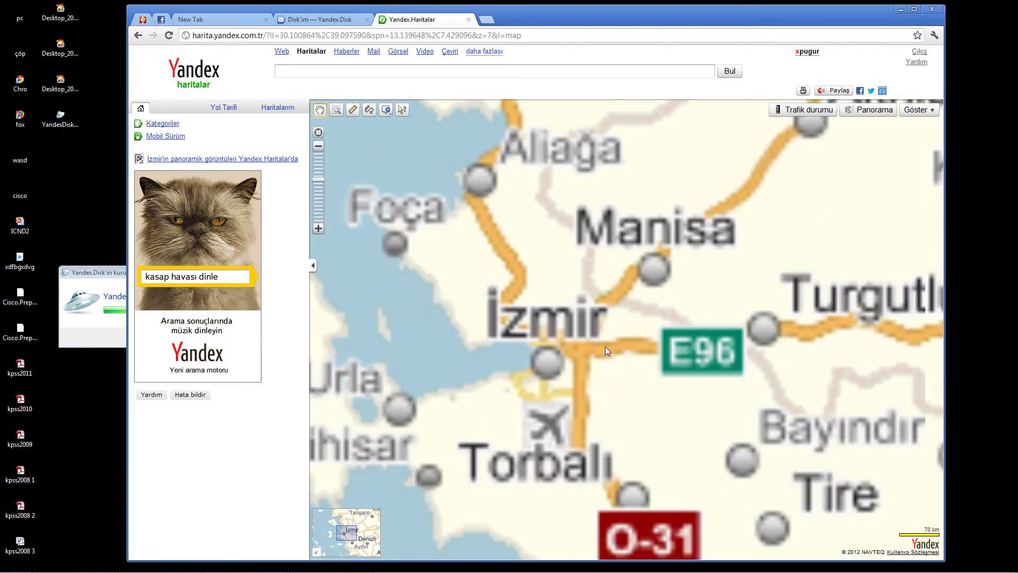
scroll(605, 346, up, 2)
click(928, 111)
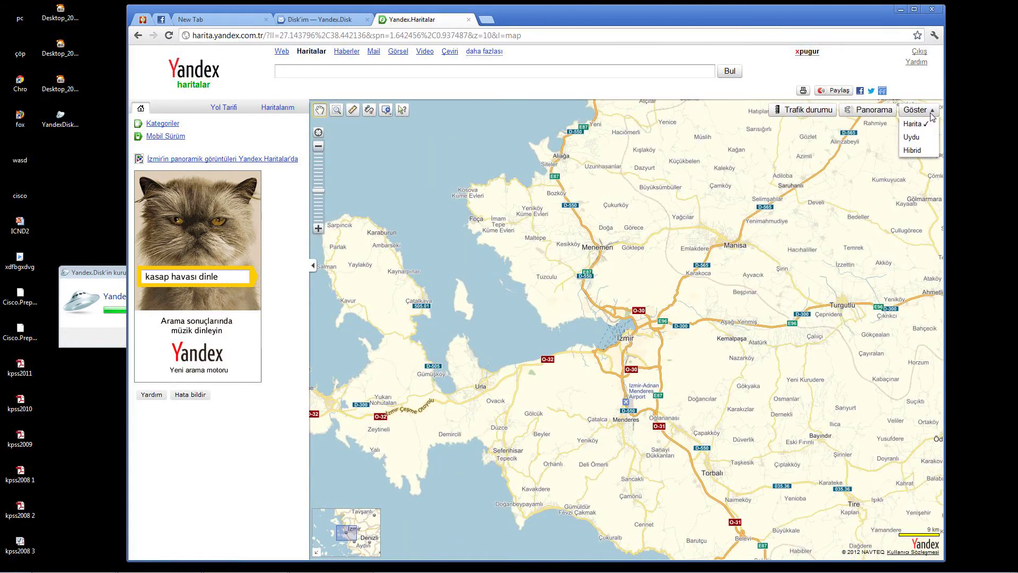
click(911, 137)
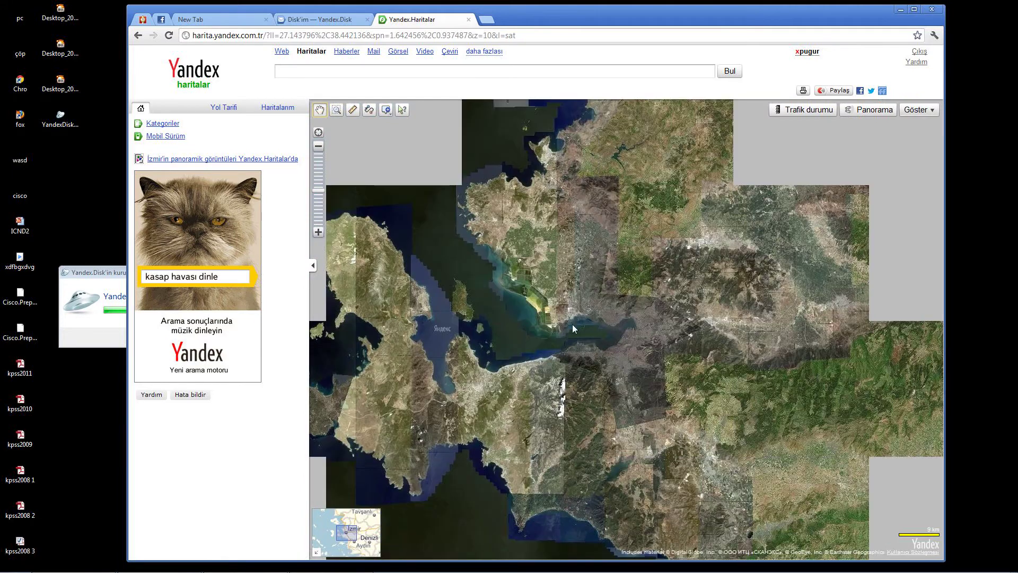
Examine the satellite imagery of İzmir from the bay down to the seaside square in Konak
scroll(610, 350, up, 1)
scroll(613, 350, up, 4)
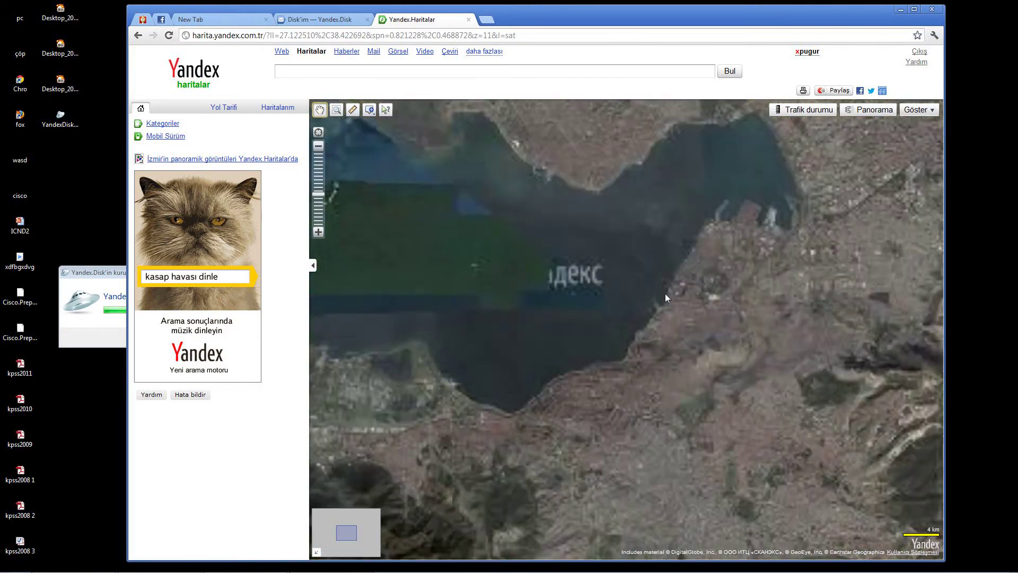
drag(621, 326, 506, 348)
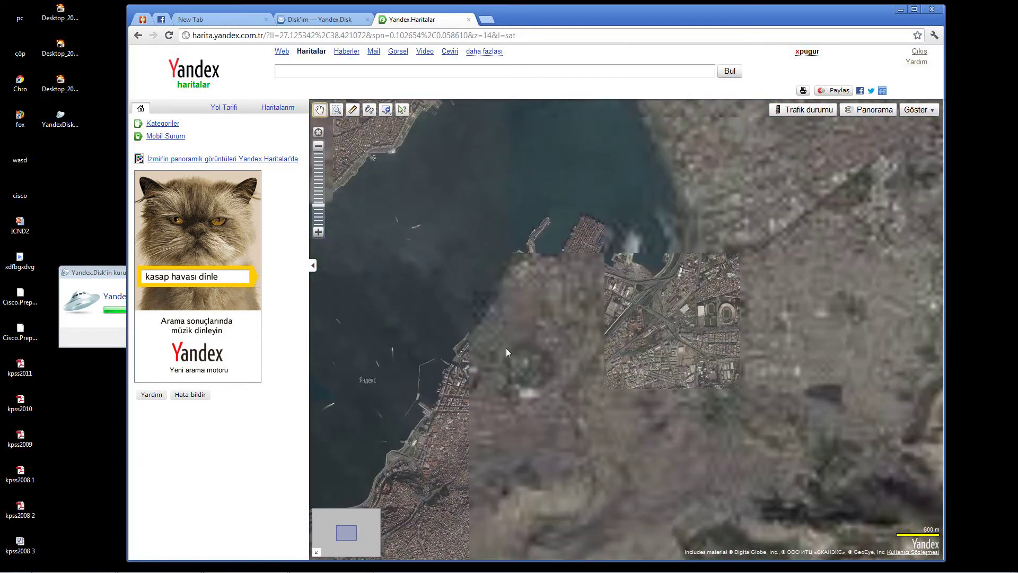
scroll(597, 360, up, 2)
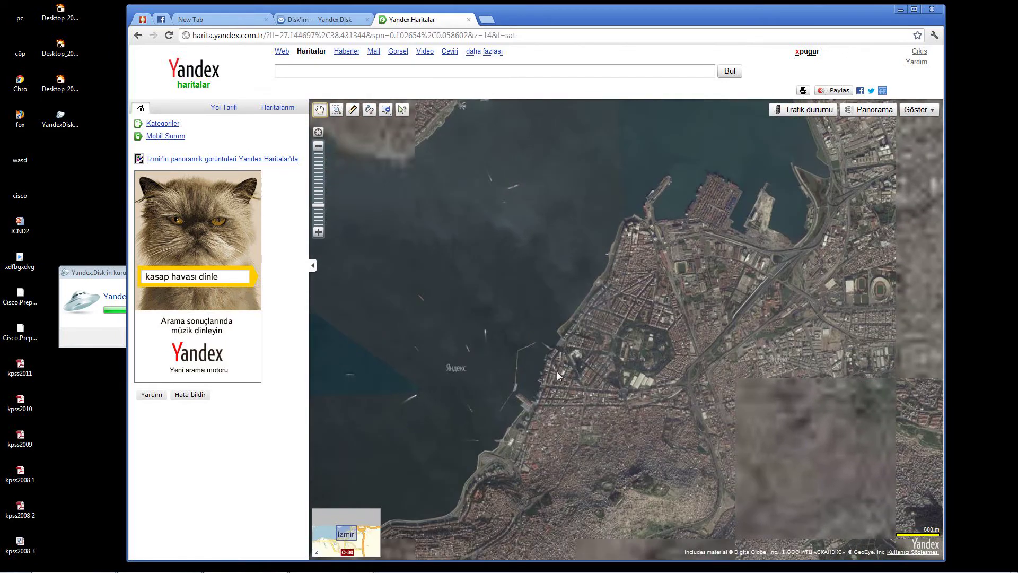
drag(564, 361, 615, 287)
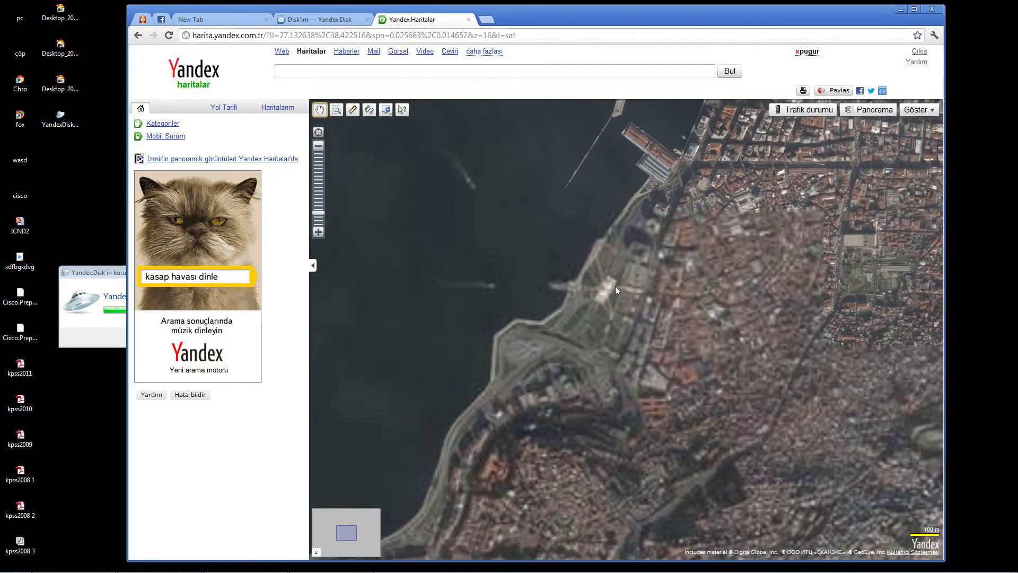
scroll(641, 278, up, 1)
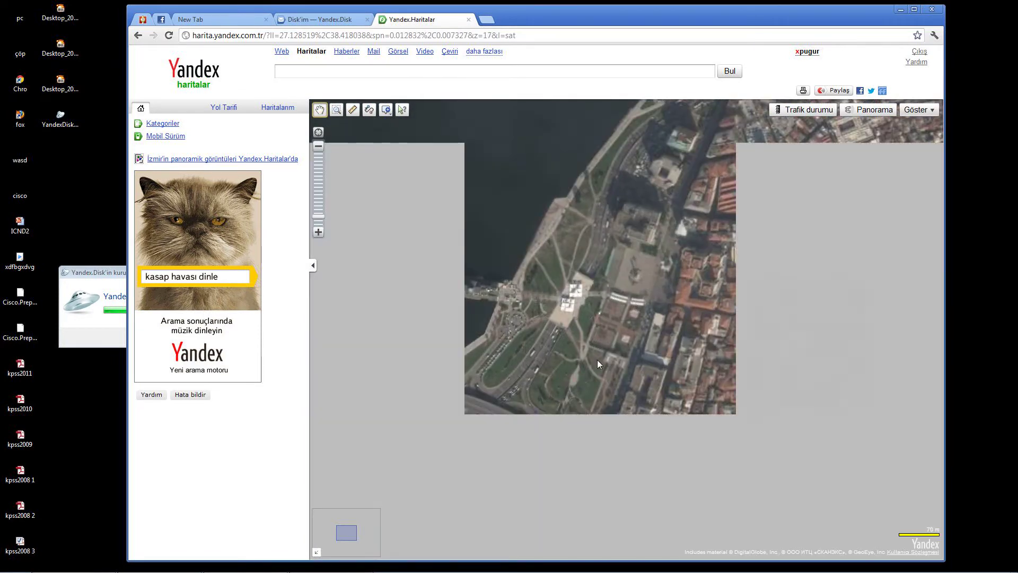
drag(580, 382, 571, 363)
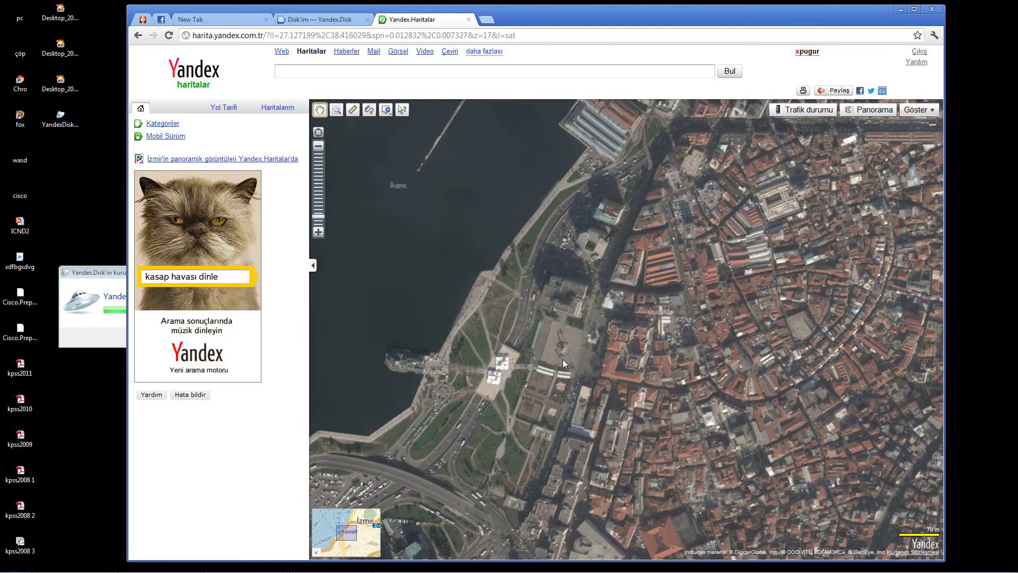
scroll(562, 359, up, 2)
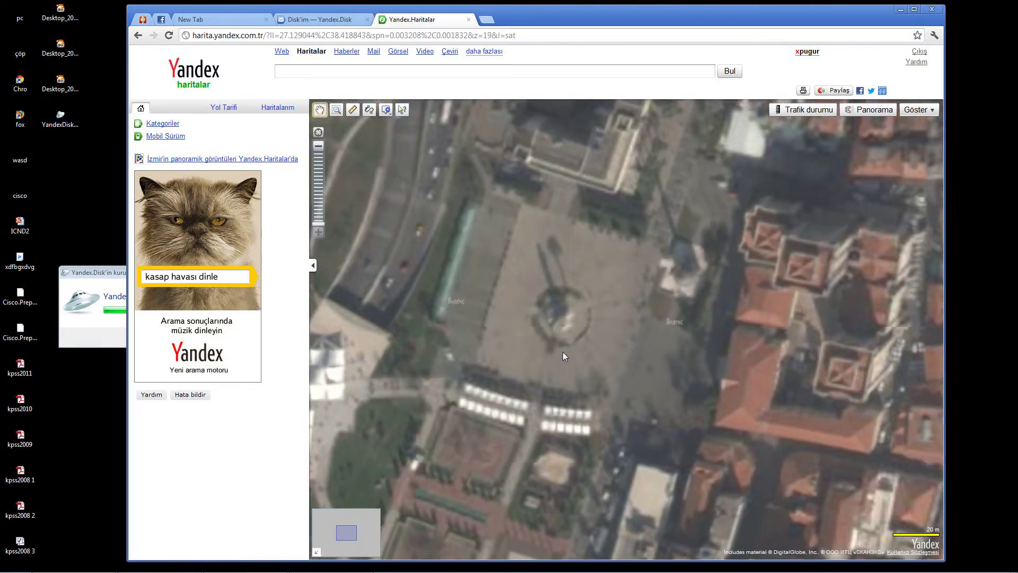
drag(815, 208, 887, 192)
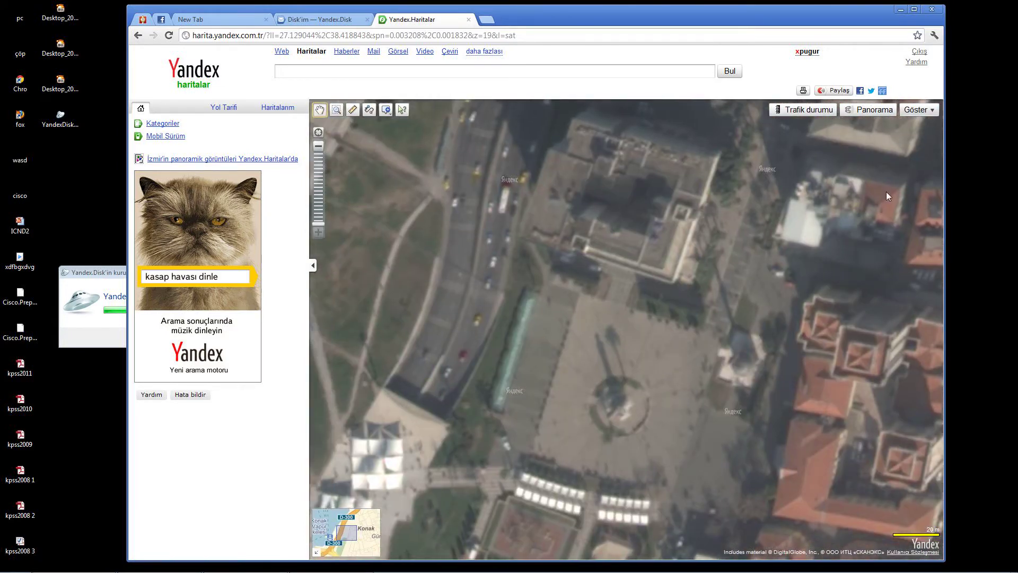
Turn on Panorama, open the street view of Cumhuriyet Bulvarı beside the square, and face the clock tower
click(867, 112)
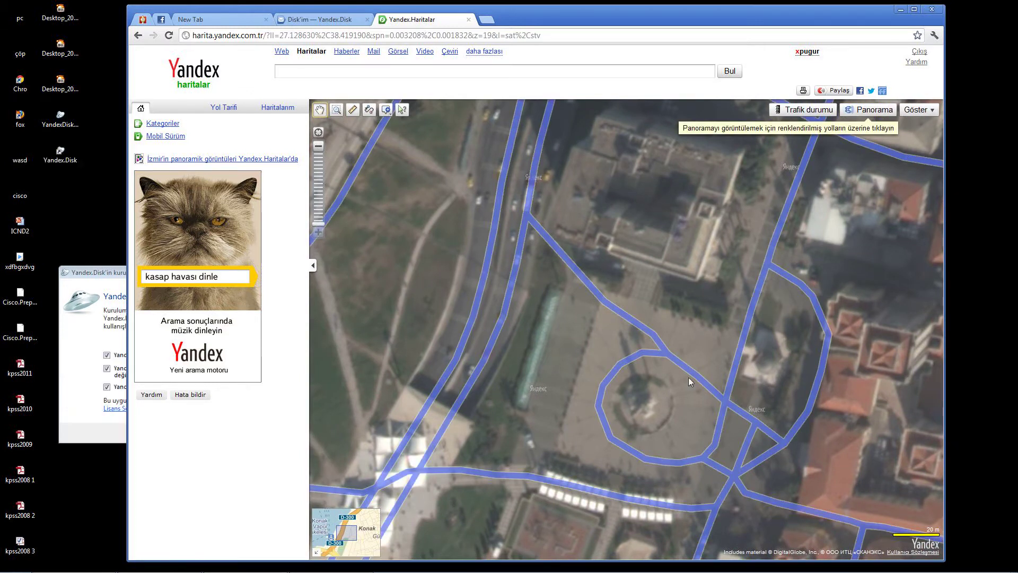
click(709, 450)
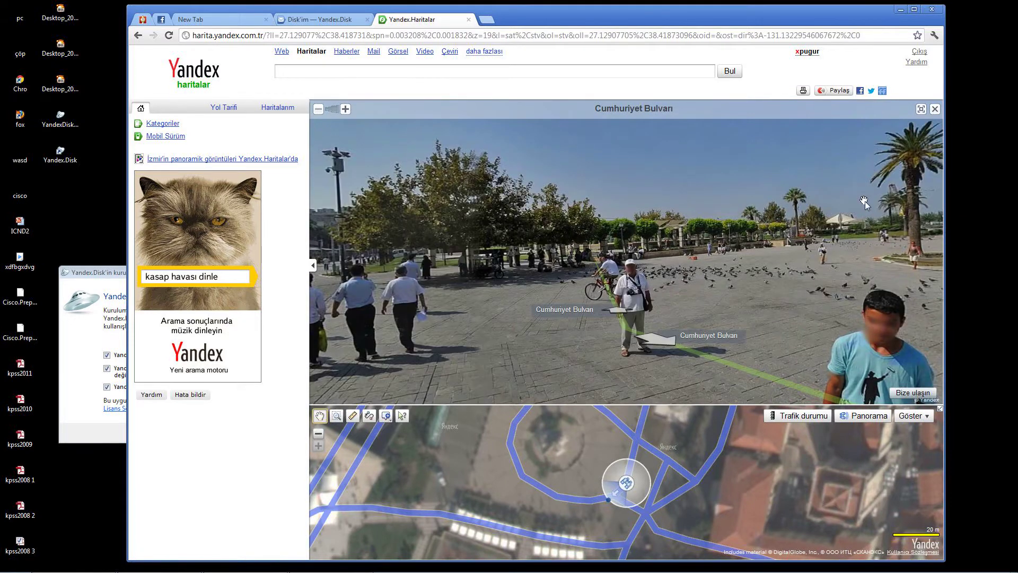
drag(865, 201, 381, 329)
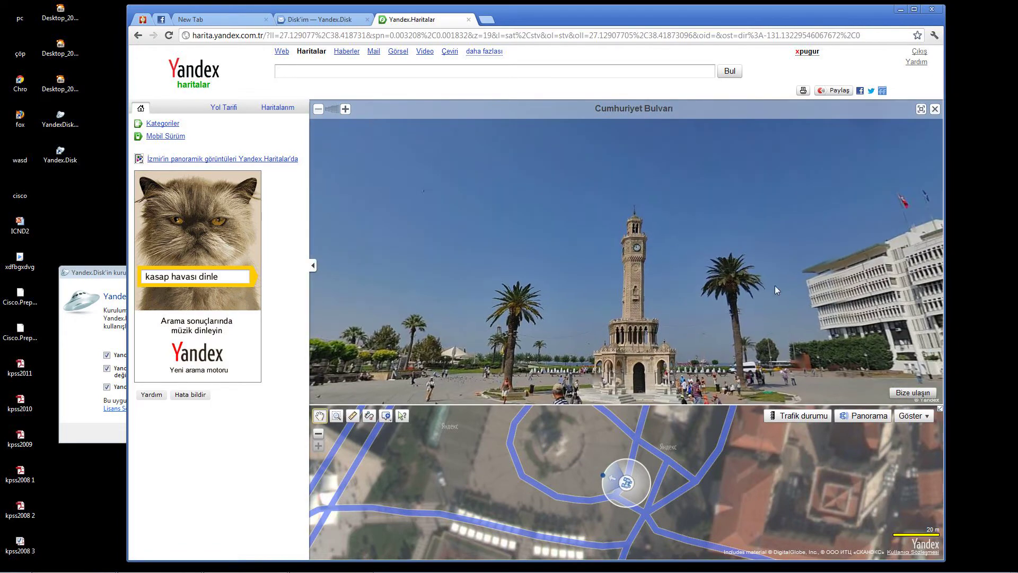
drag(835, 288, 742, 222)
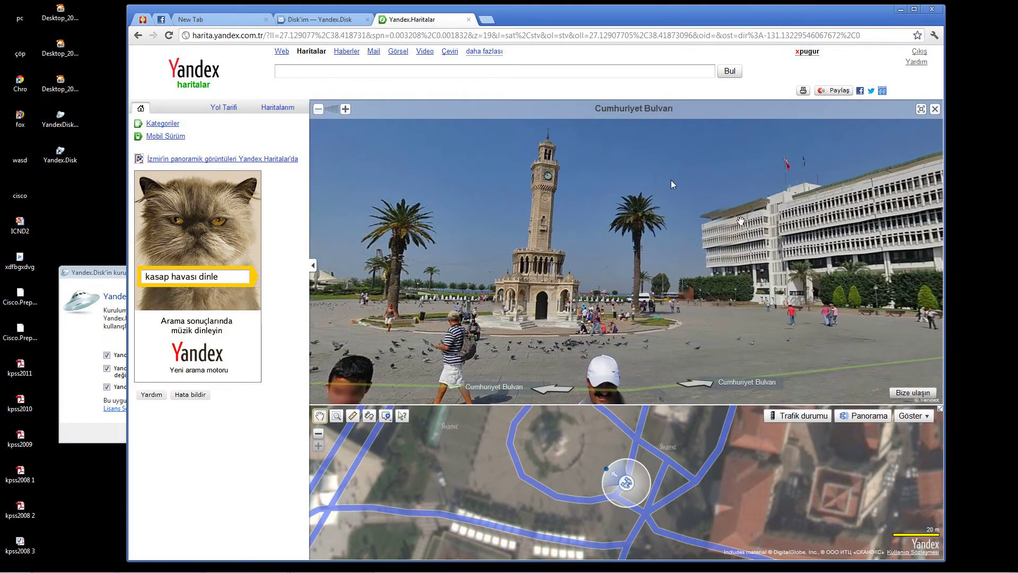
Maximize the browser window and move the panorama viewpoint to the street farther east of the square, facing the clock tower
double_click(586, 13)
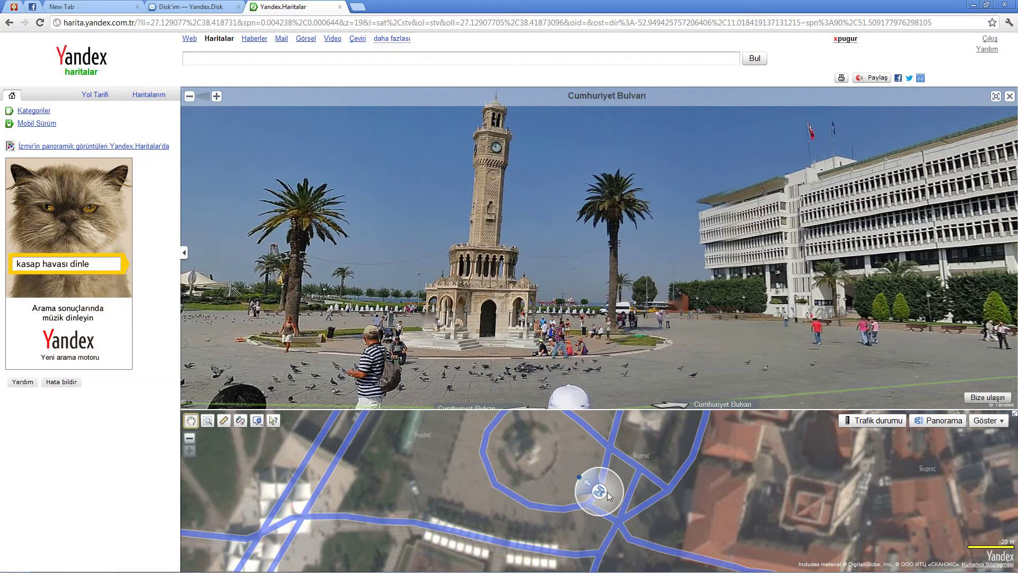
click(673, 489)
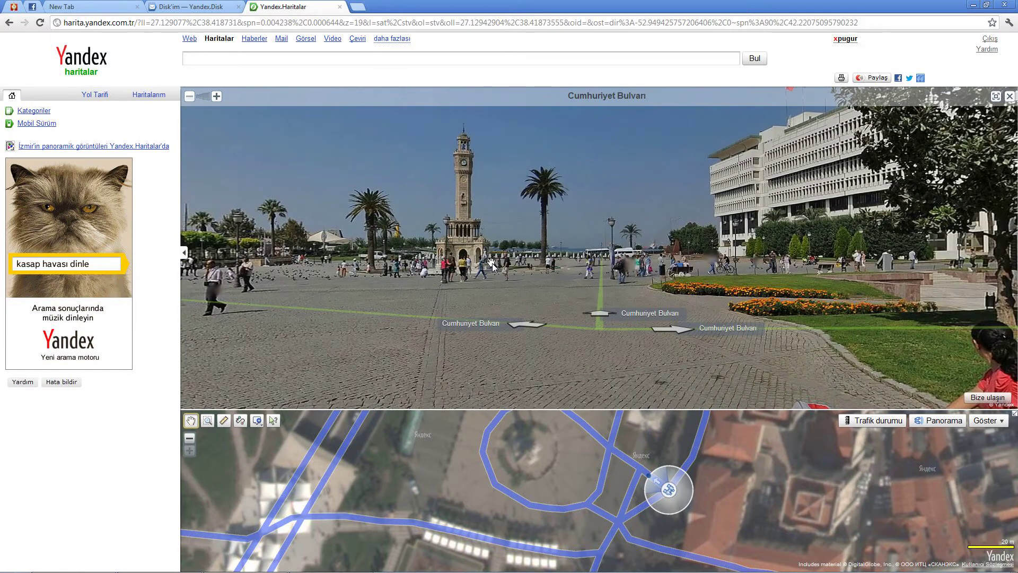
drag(473, 249, 532, 284)
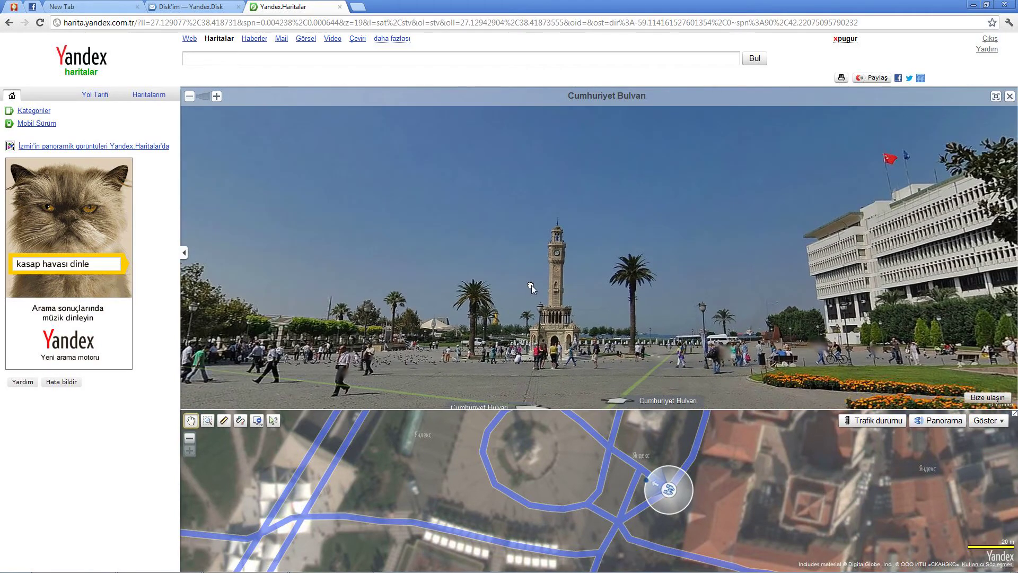
Try zooming the clock tower panorama in and back out
scroll(537, 281, down, 1)
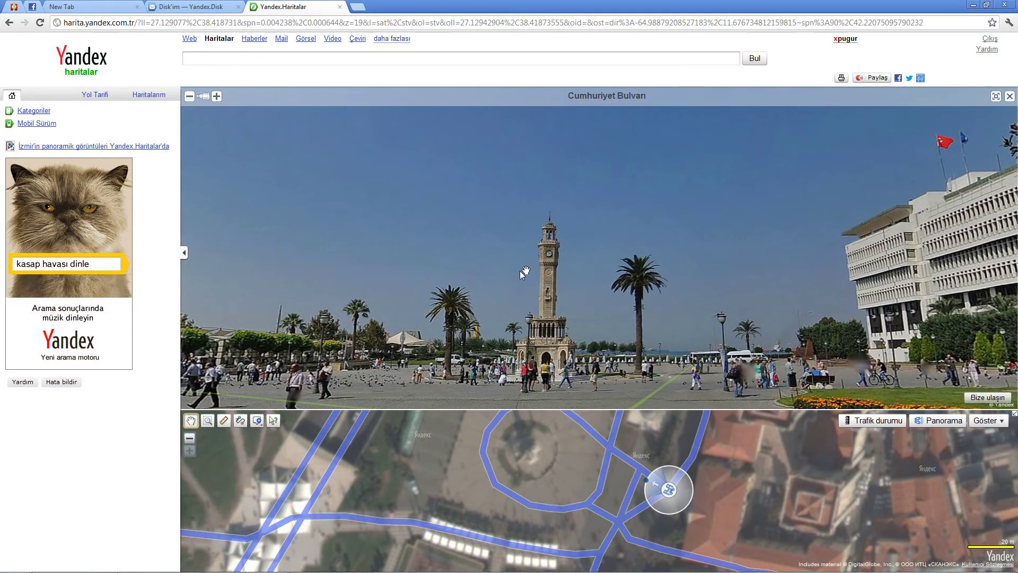
scroll(520, 271, down, 1)
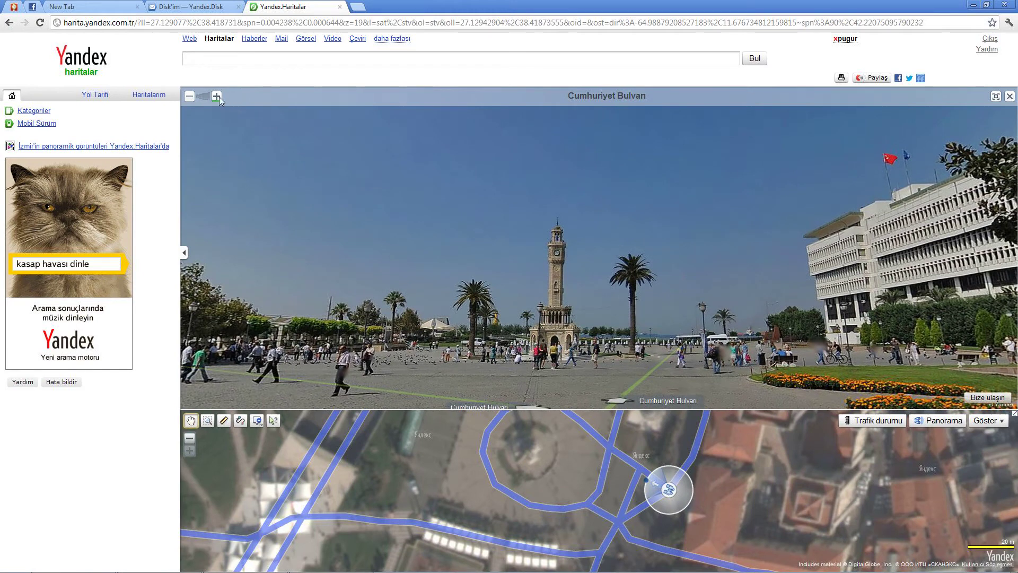
click(217, 97)
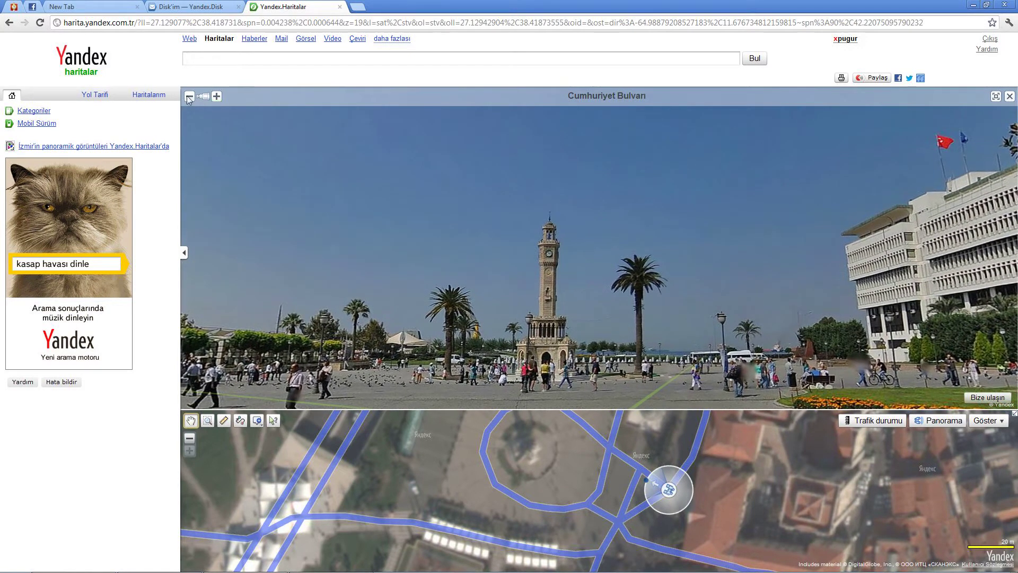
scroll(435, 316, down, 1)
scroll(468, 318, down, 1)
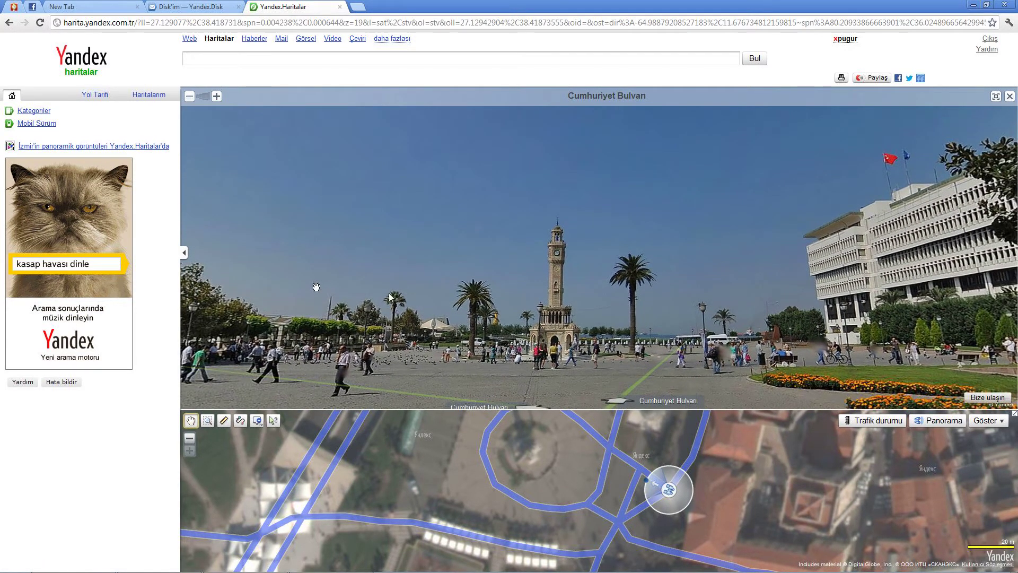
Look around the Cumhuriyet Bulvarı panorama from the clock tower across the square, ending on the İzmir government building's facade and pediment
drag(317, 287, 972, 257)
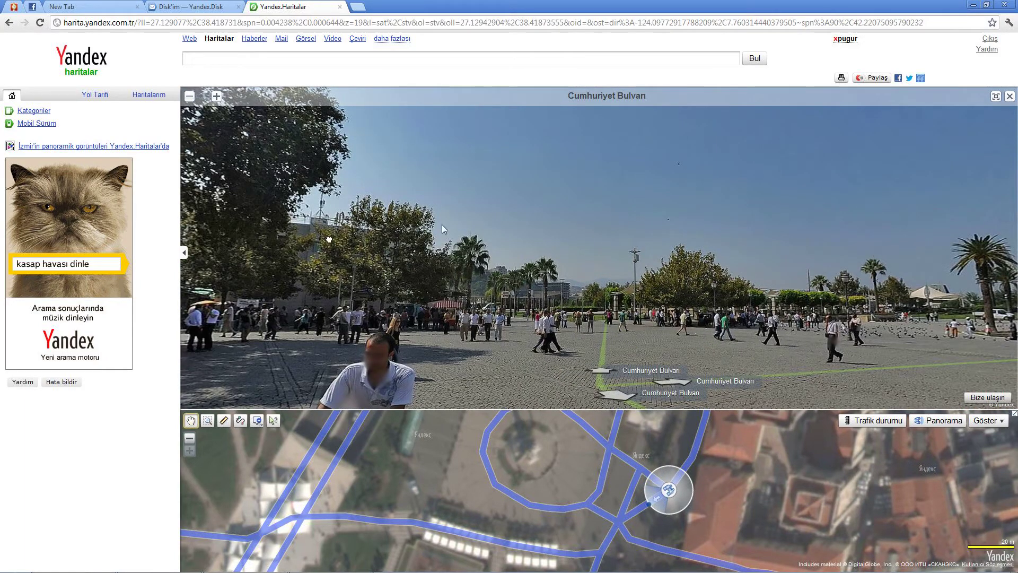
click(813, 134)
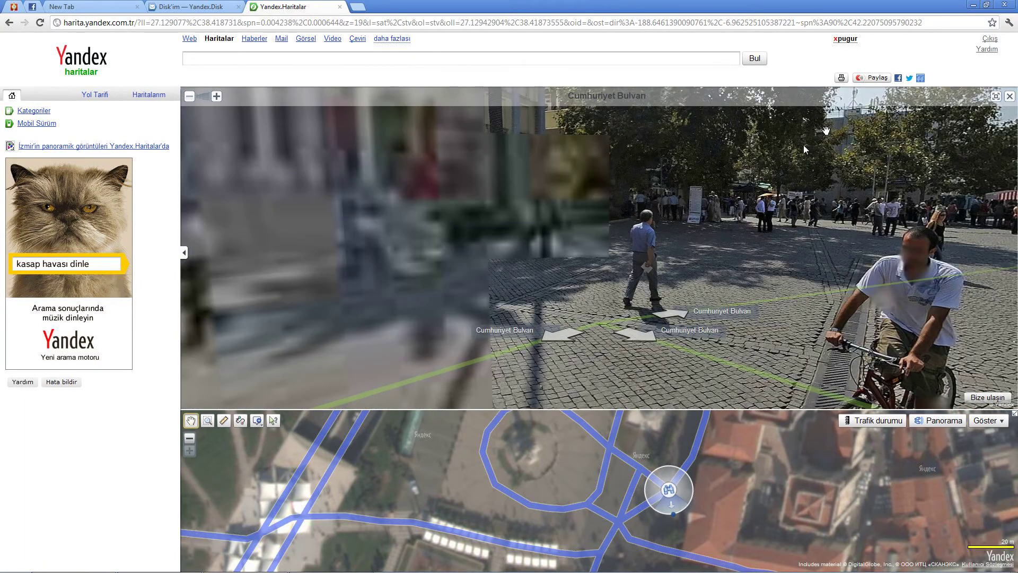
drag(314, 193, 902, 330)
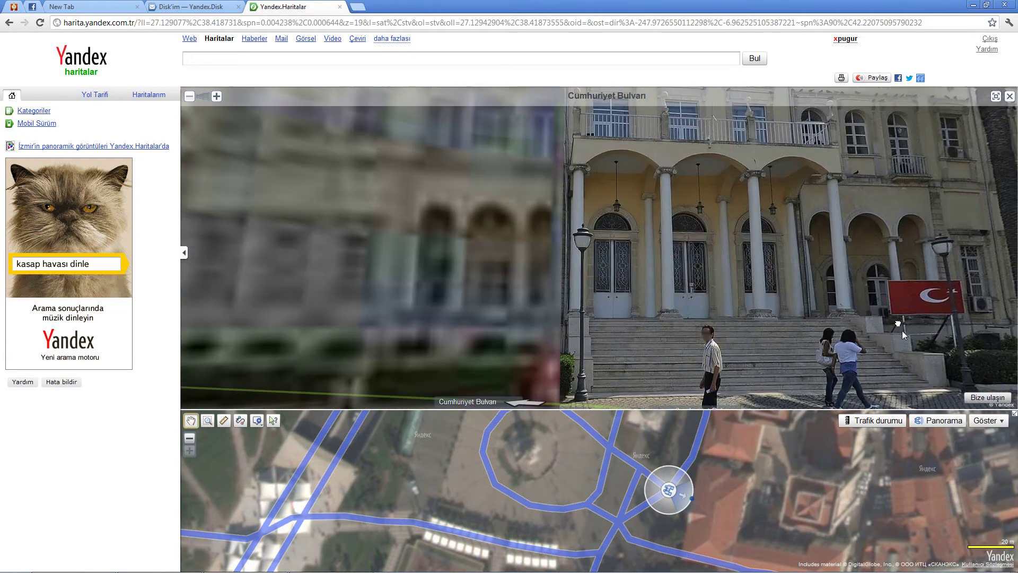
drag(456, 205, 403, 329)
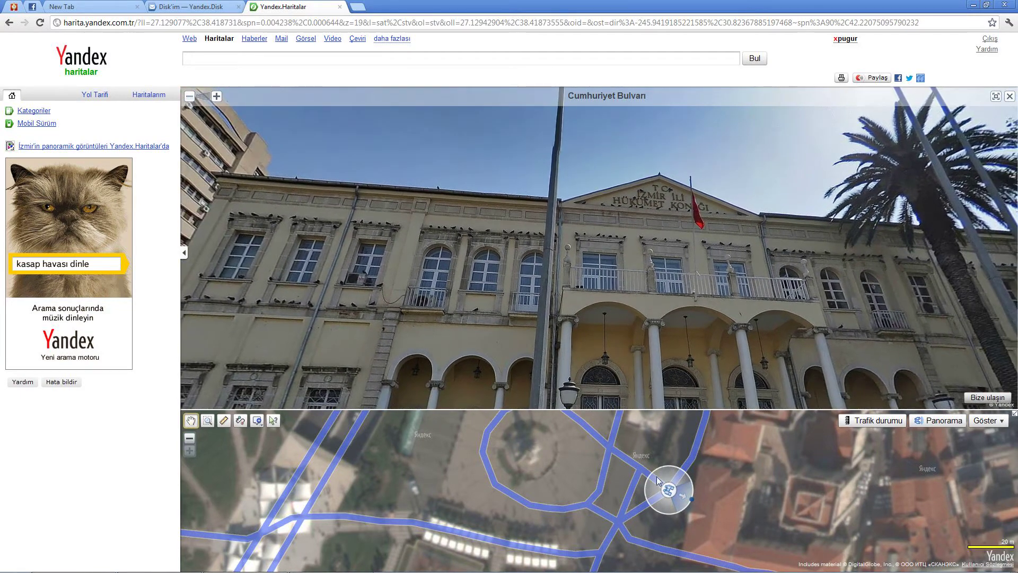
Move the panorama viewpoint to the path just west of the clock tower and look around the whole square, ending on the tower
drag(665, 500, 484, 443)
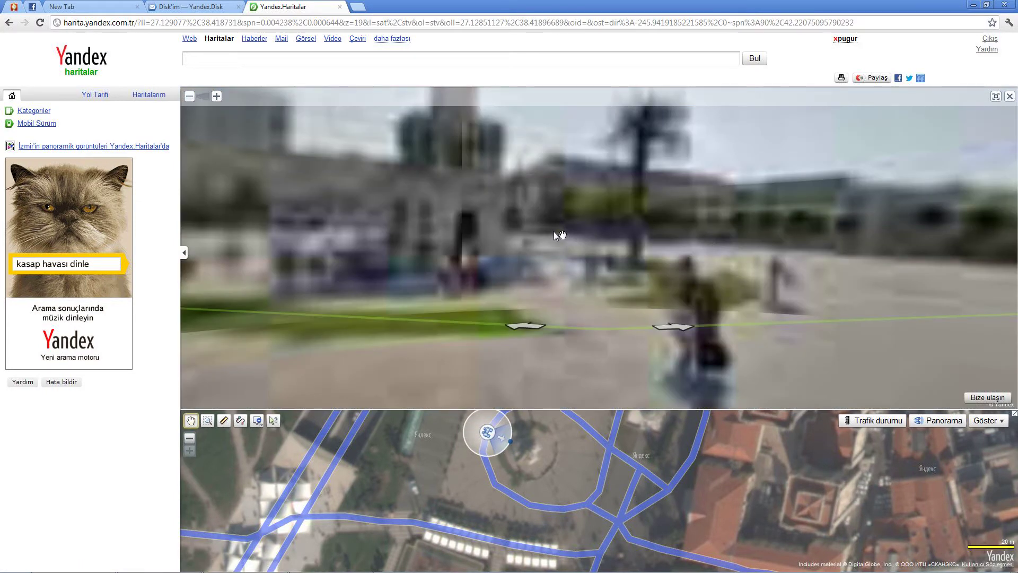
drag(473, 199, 601, 425)
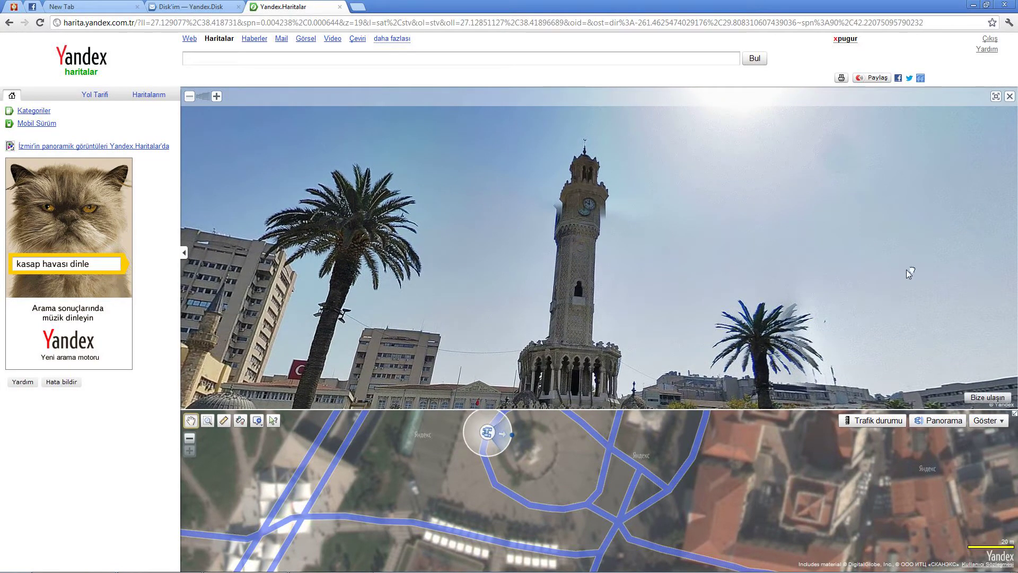
drag(907, 272, 249, 87)
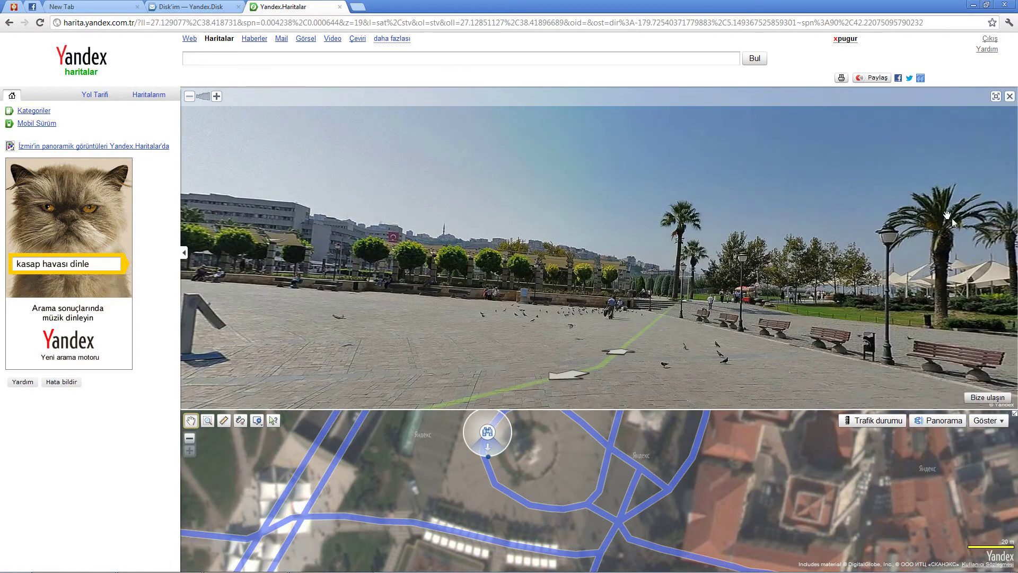
drag(952, 218, 198, 183)
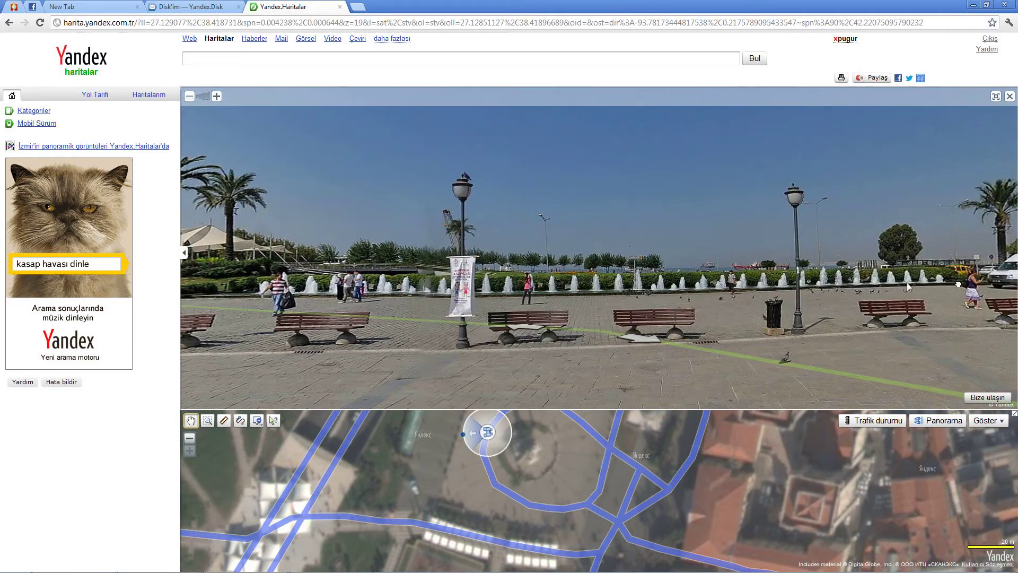
drag(907, 282, 213, 269)
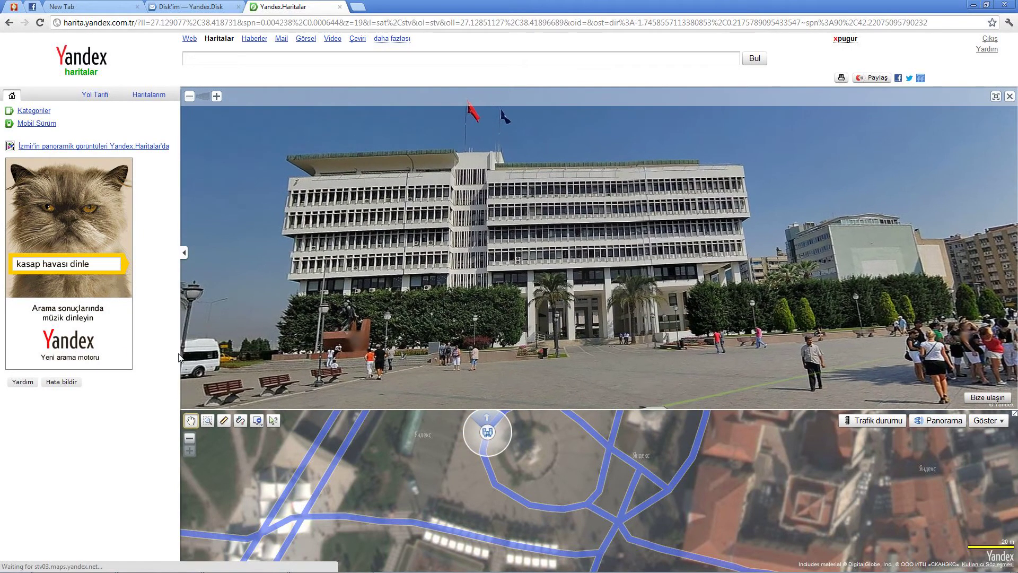
drag(616, 291, 215, 284)
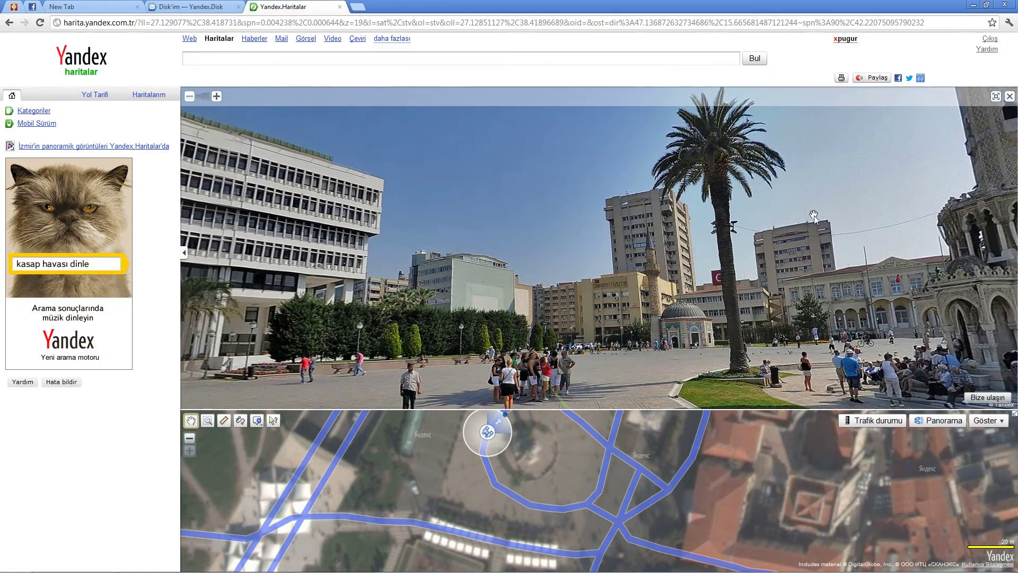
drag(814, 216, 572, 196)
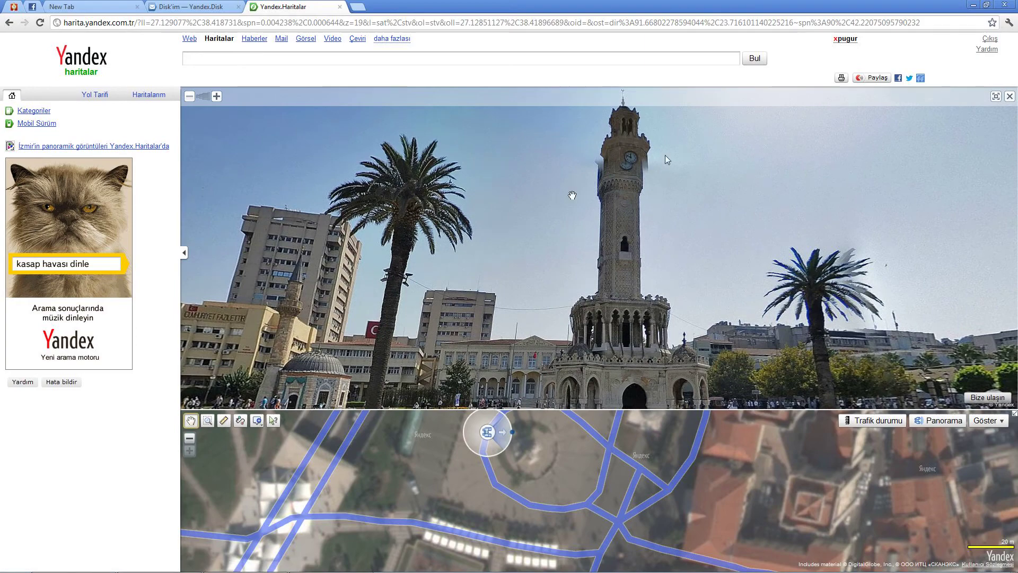
View the panorama full screen, move the viewpoint south along the path to face the clock tower, and close the panorama
click(996, 97)
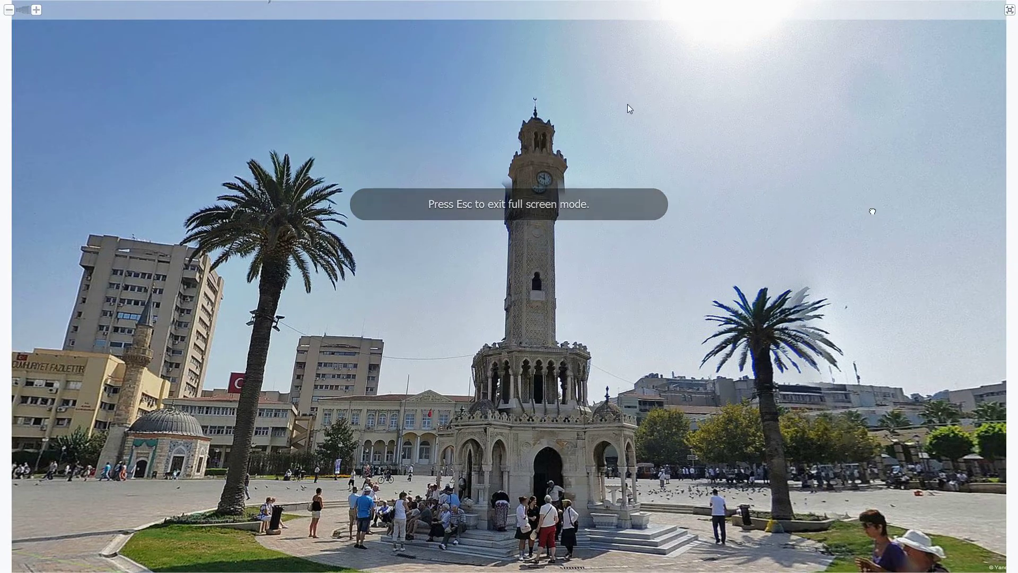
drag(628, 104, 561, 64)
drag(924, 408, 600, 365)
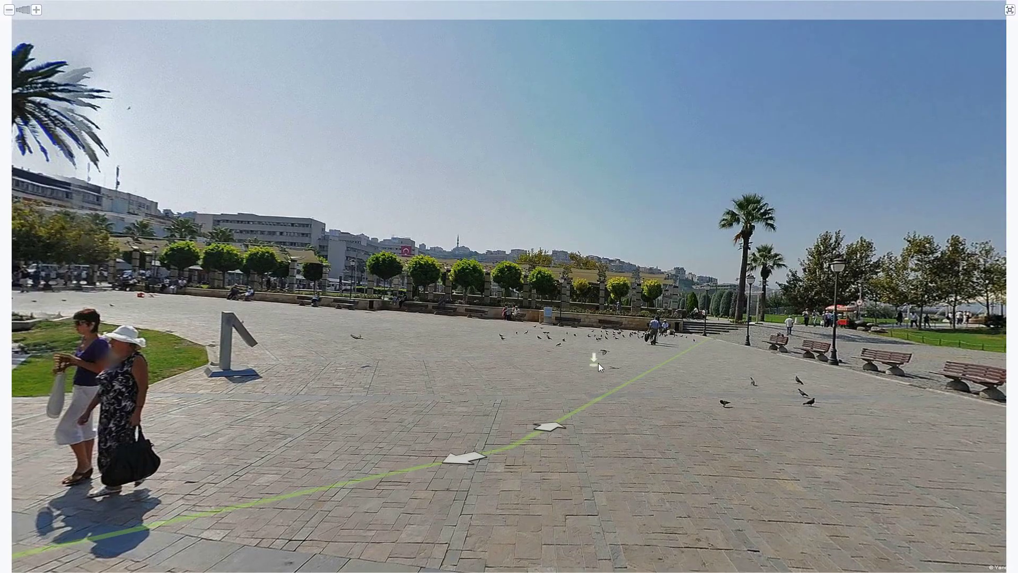
click(685, 352)
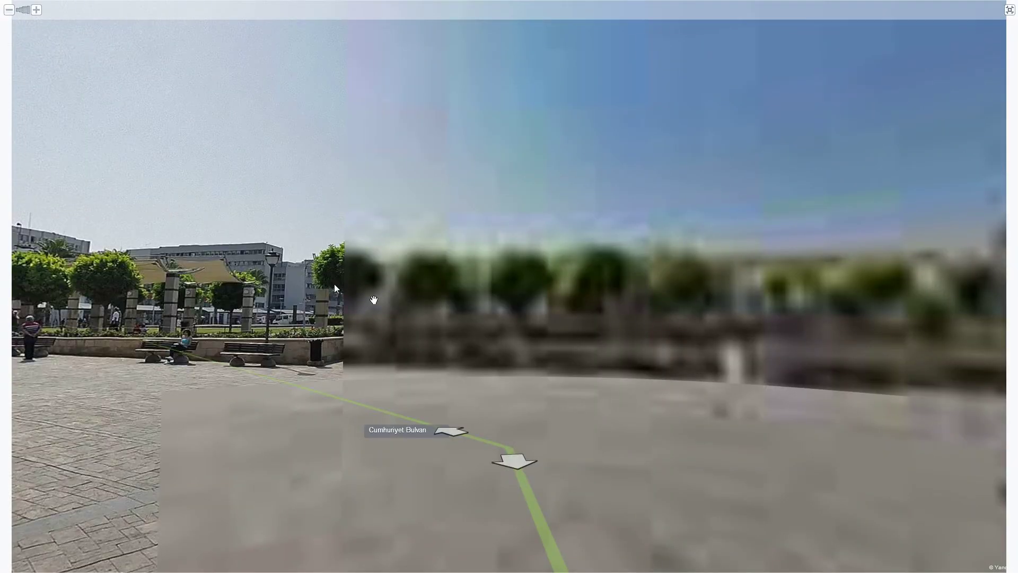
drag(732, 276, 912, 281)
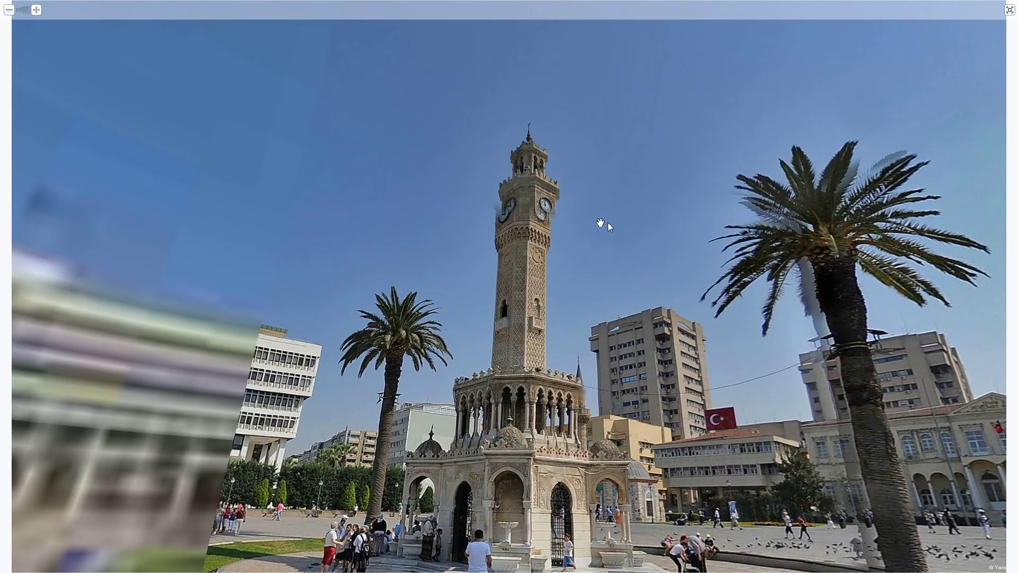
click(1010, 11)
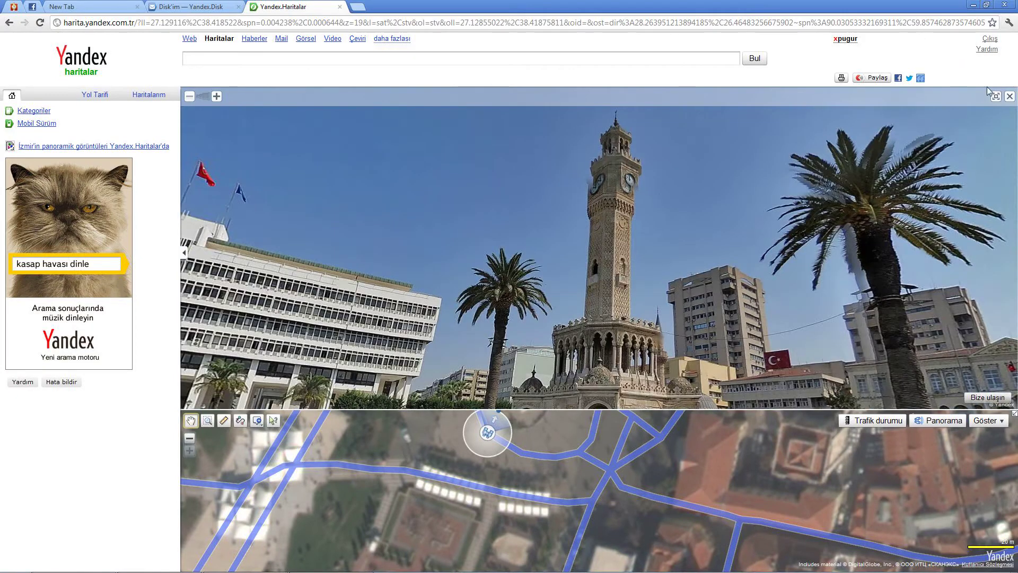
click(1009, 96)
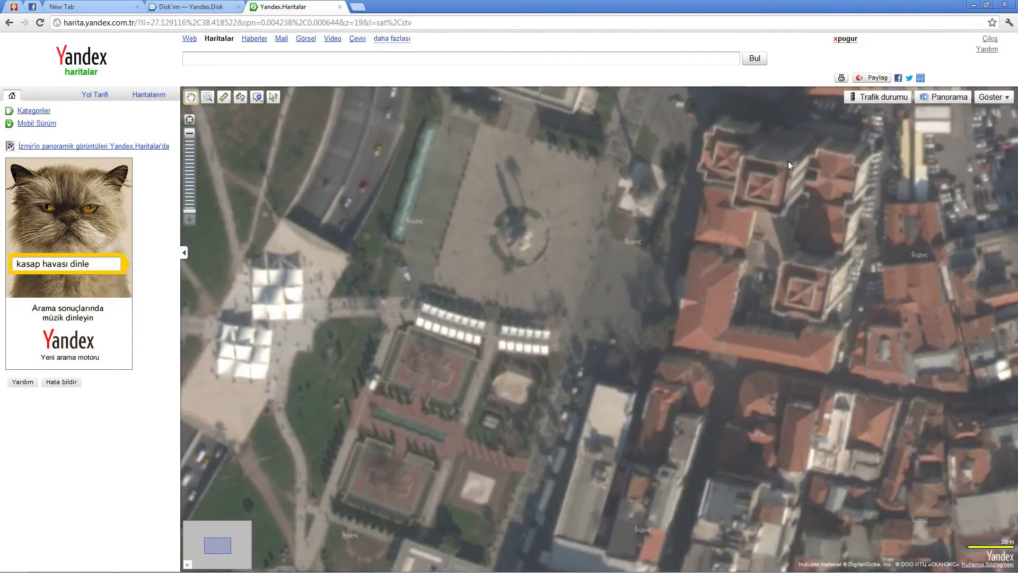
Close the Yandex.Haritalar page and arrange a smaller browser window beside the Yandex.Disk installer on the desktop
click(987, 4)
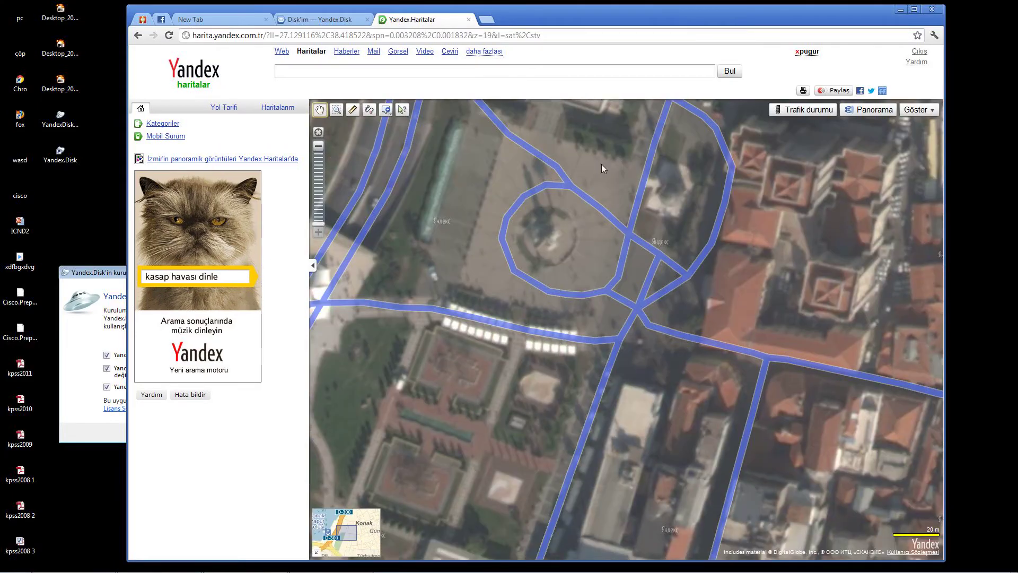
click(106, 279)
drag(106, 279, 146, 284)
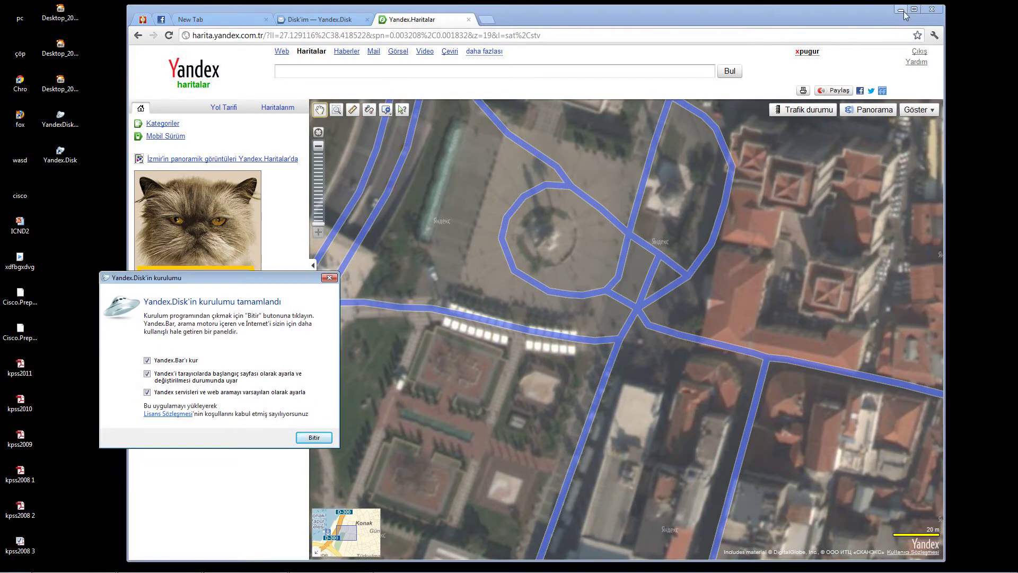
click(453, 24)
click(468, 20)
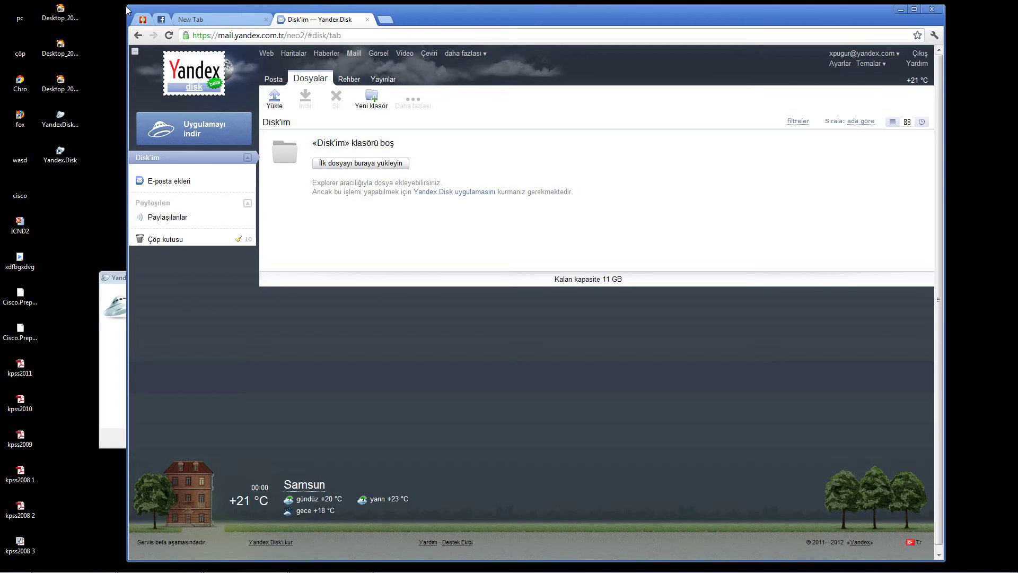
drag(129, 9, 412, 182)
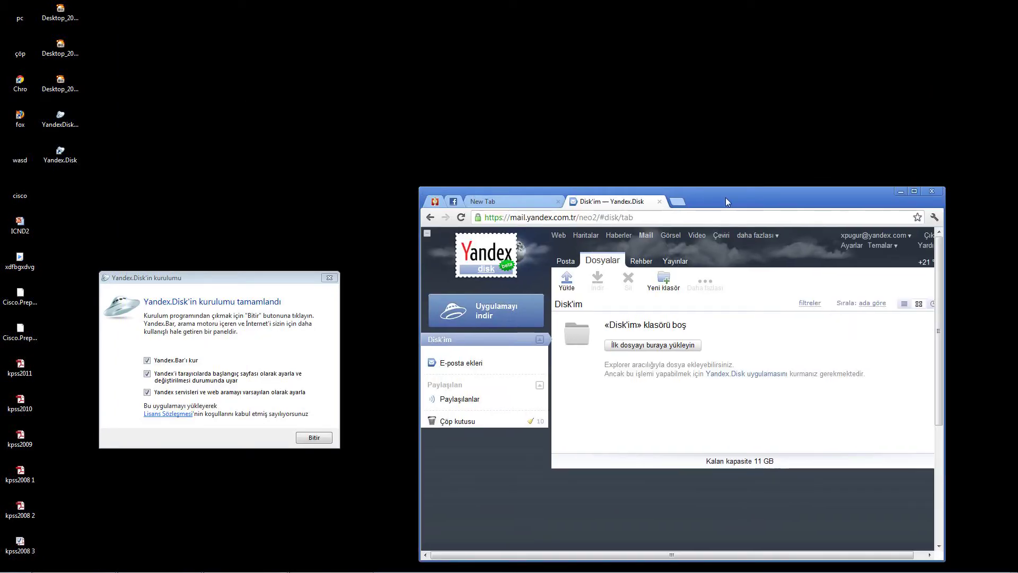
drag(725, 197, 781, 69)
drag(239, 279, 362, 171)
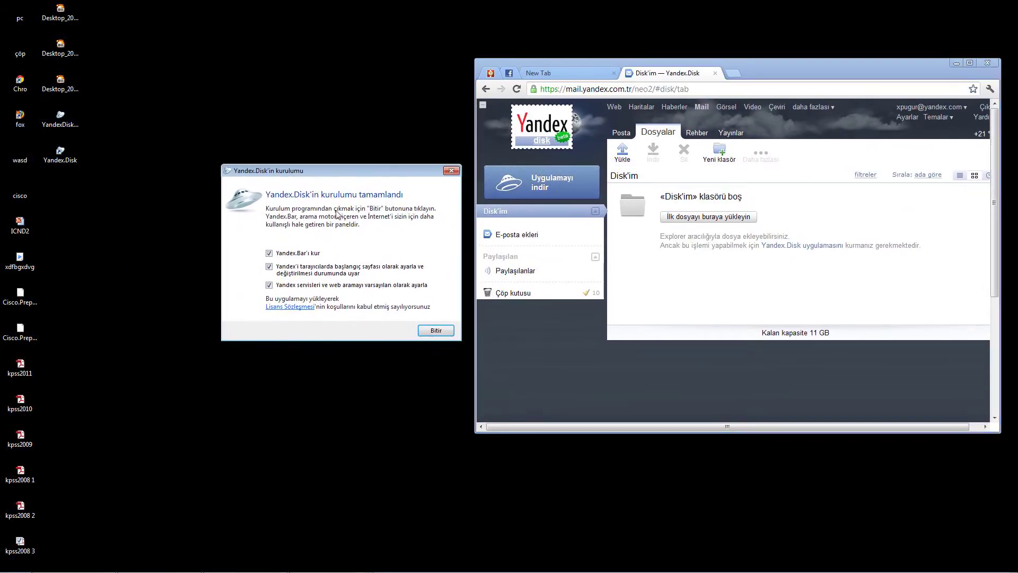
Finish the Yandex.Disk setup with the browser start page option cleared, and skip the introduction tour
click(270, 268)
click(436, 330)
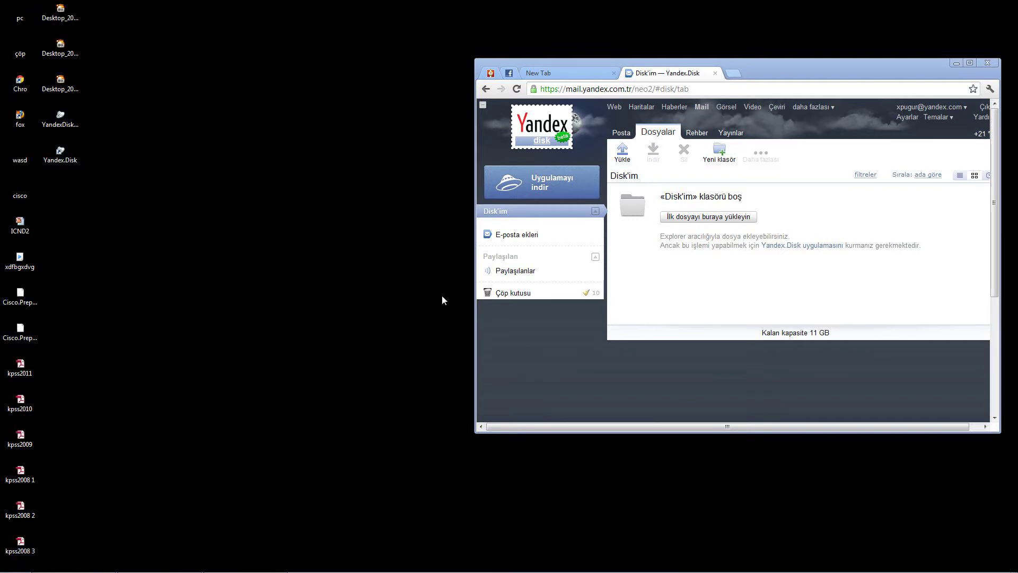
drag(467, 186, 233, 127)
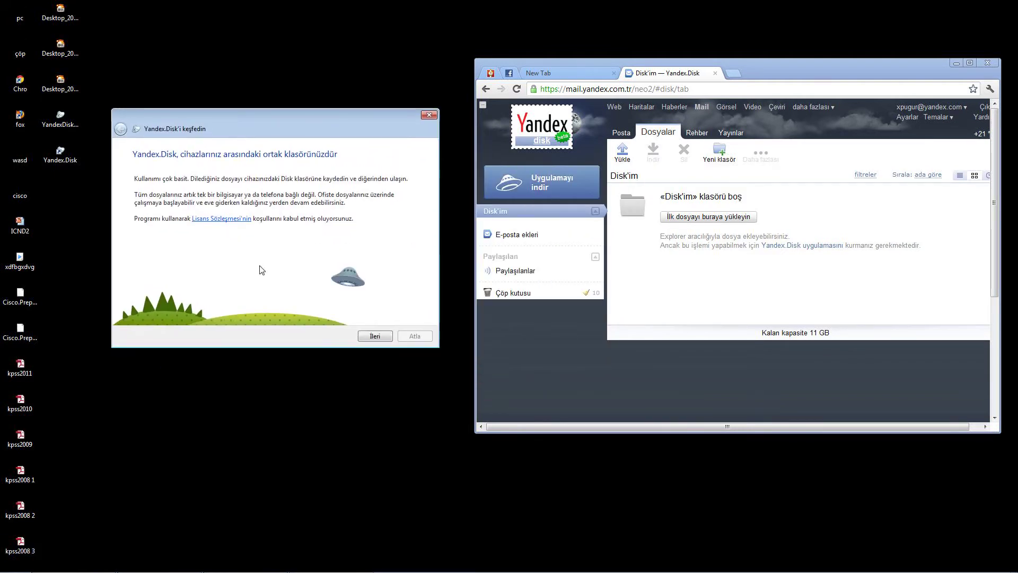
click(375, 336)
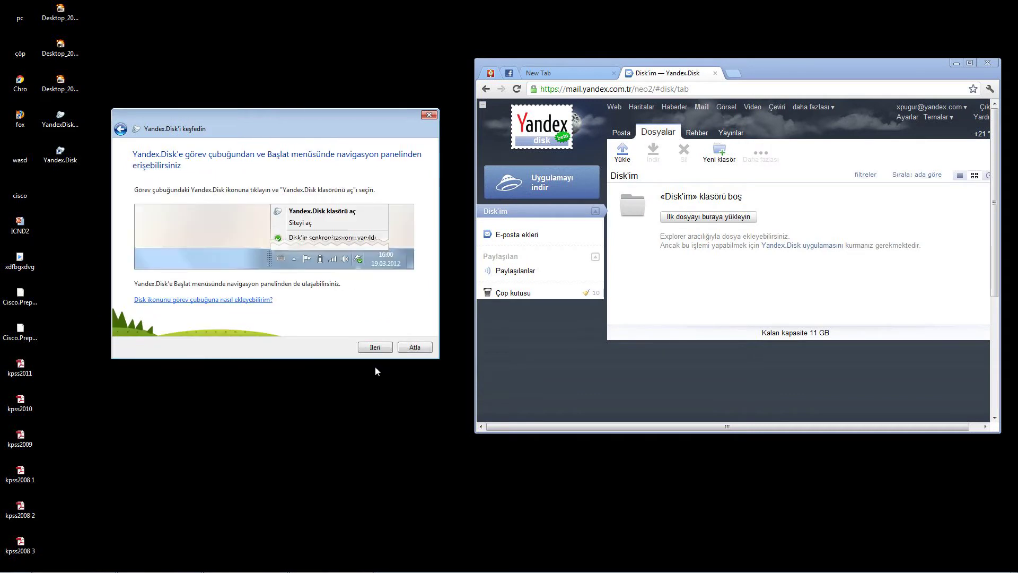
click(415, 348)
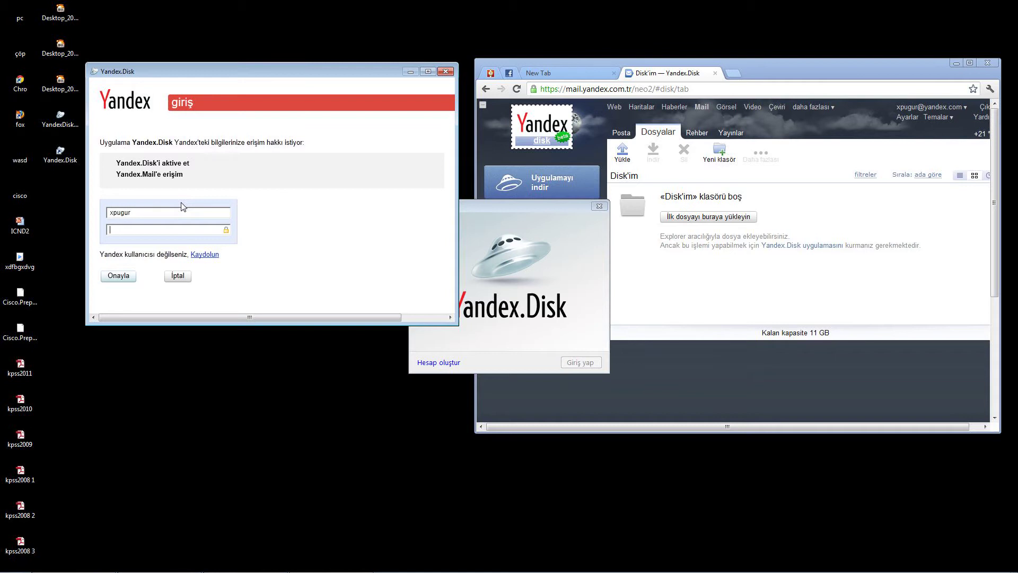
Enter the account password in the Yandex.Disk login window and approve the access request
text(***)
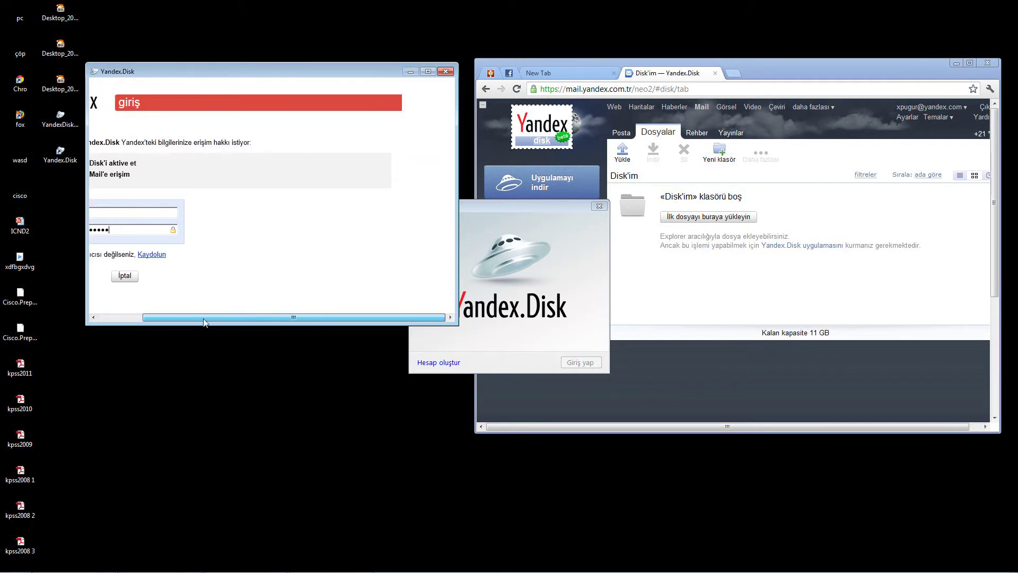
click(118, 279)
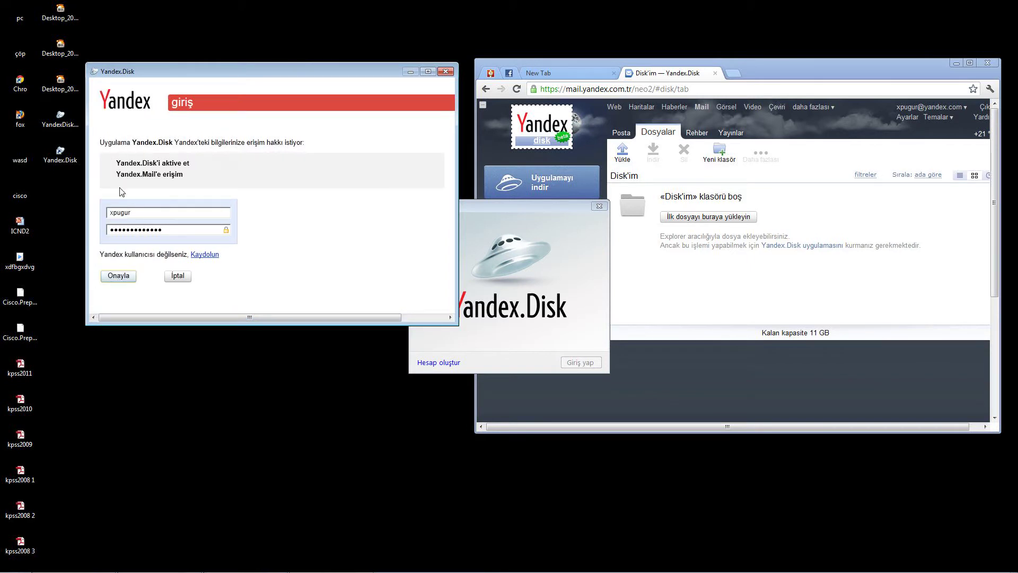
Open the pc window from the desktop, select the Yandex.Disk system folder, and minimize the window
right_click(231, 23)
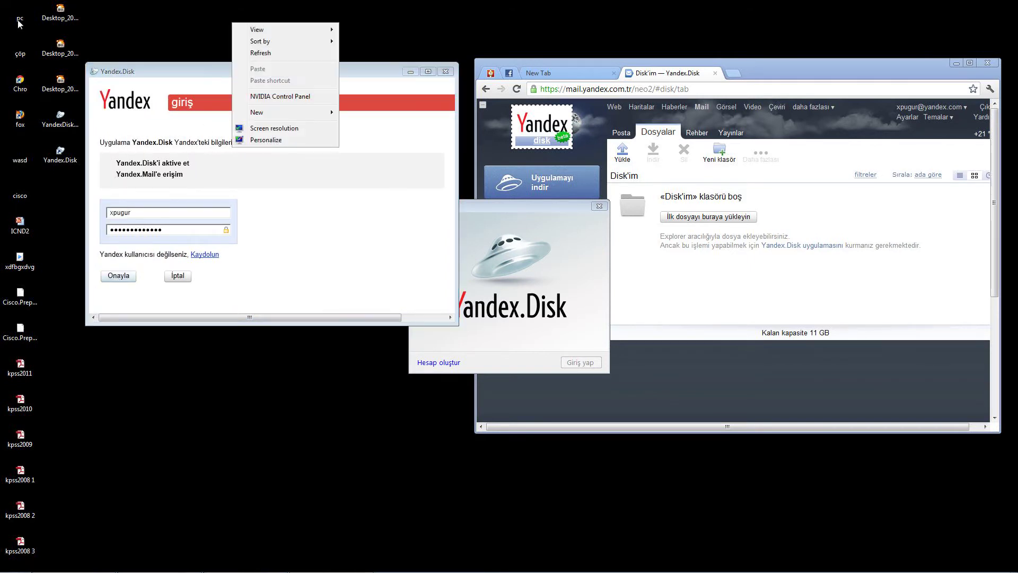
click(19, 20)
double_click(19, 20)
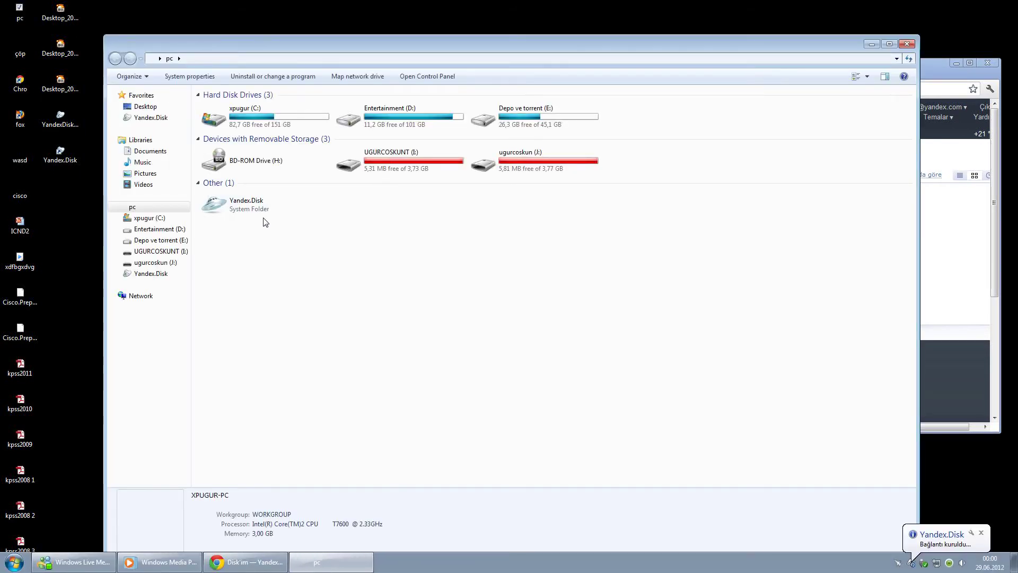
click(263, 211)
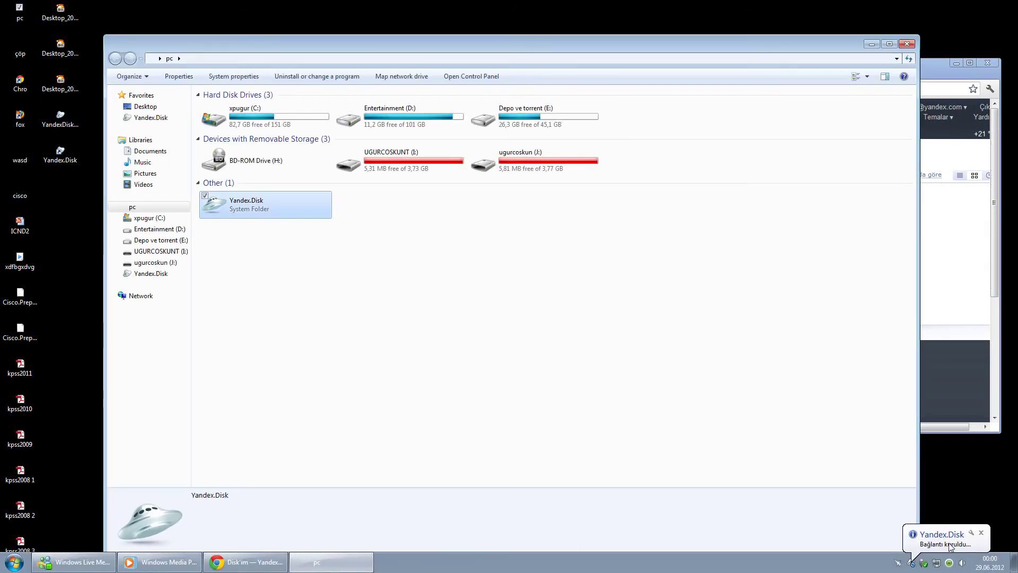
click(872, 44)
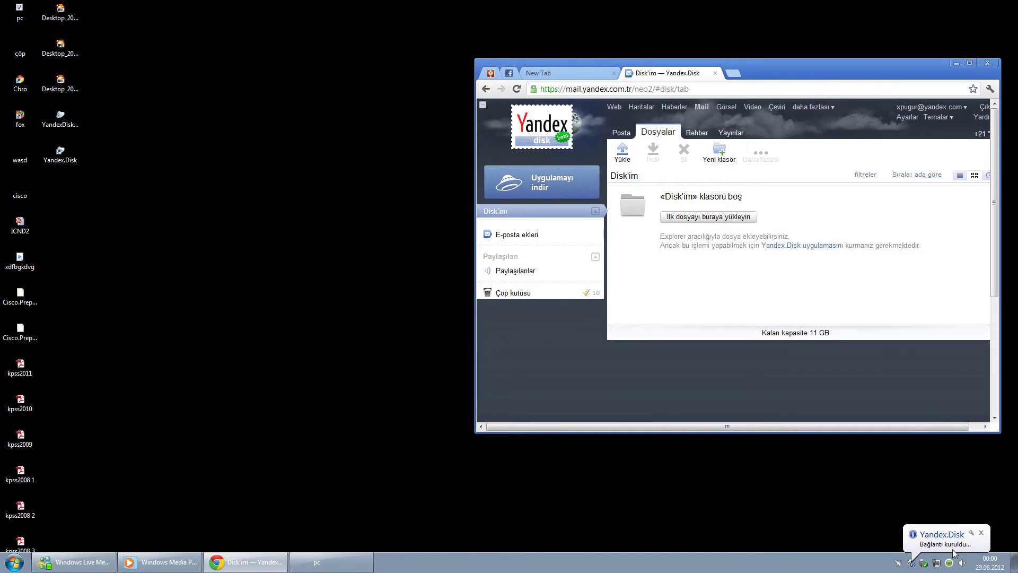
Open the Yandex.Disk settings, review the Genel, Hesap, Proxy and Gelişmiş pages, and close them with confirmation
right_click(922, 563)
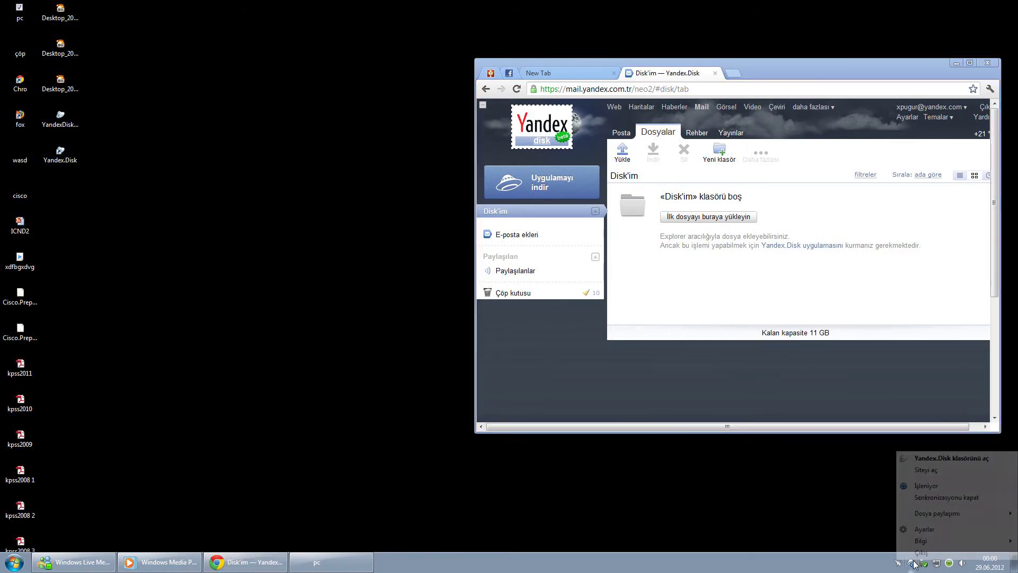
click(928, 532)
drag(512, 194, 366, 134)
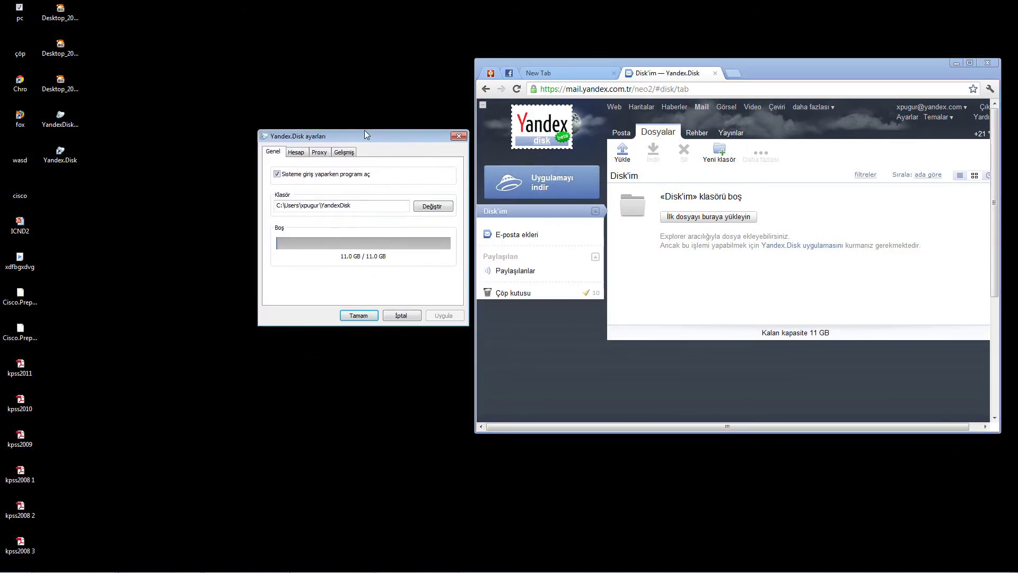
click(277, 175)
click(300, 153)
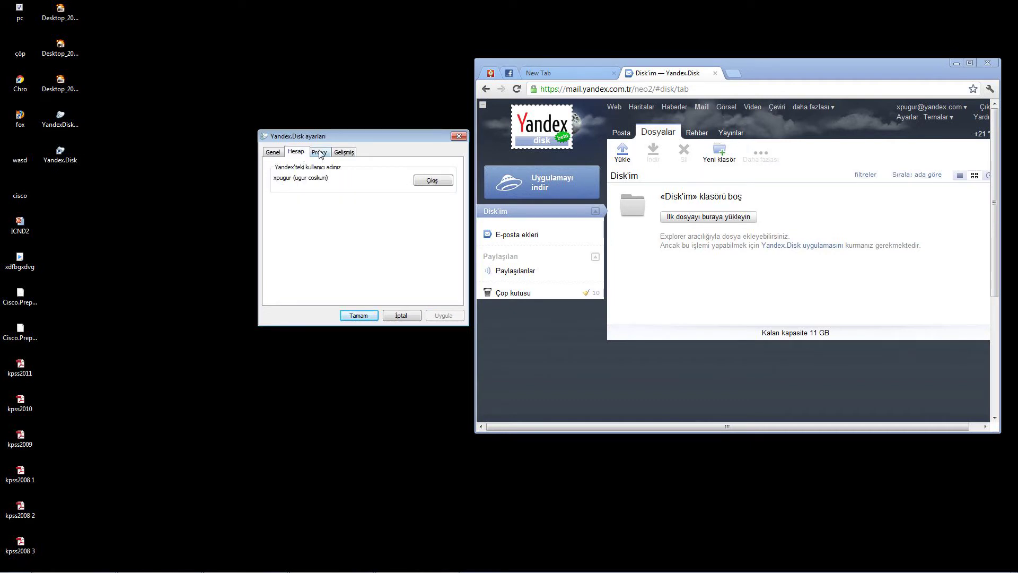
click(320, 154)
click(347, 158)
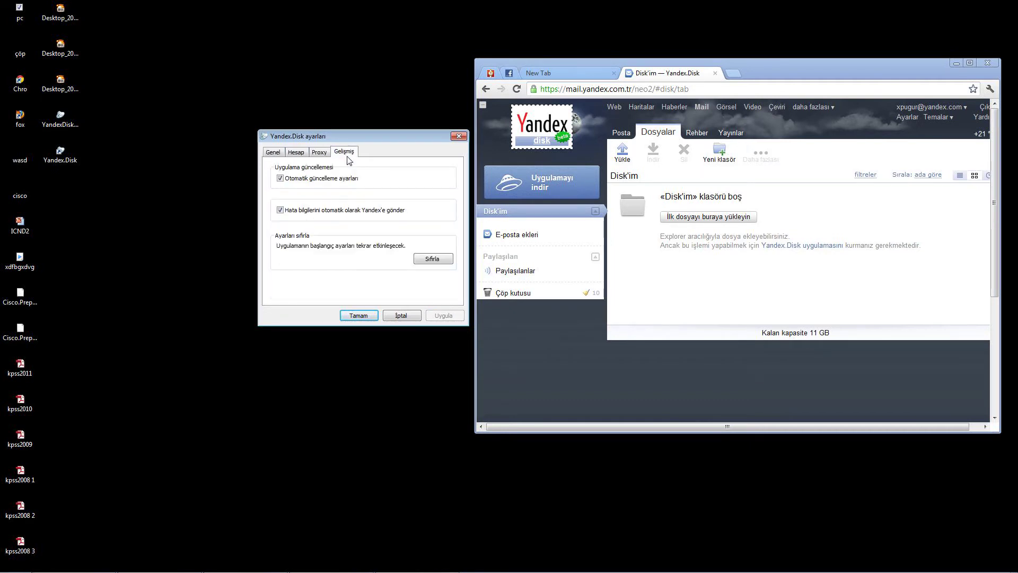
click(301, 179)
click(371, 316)
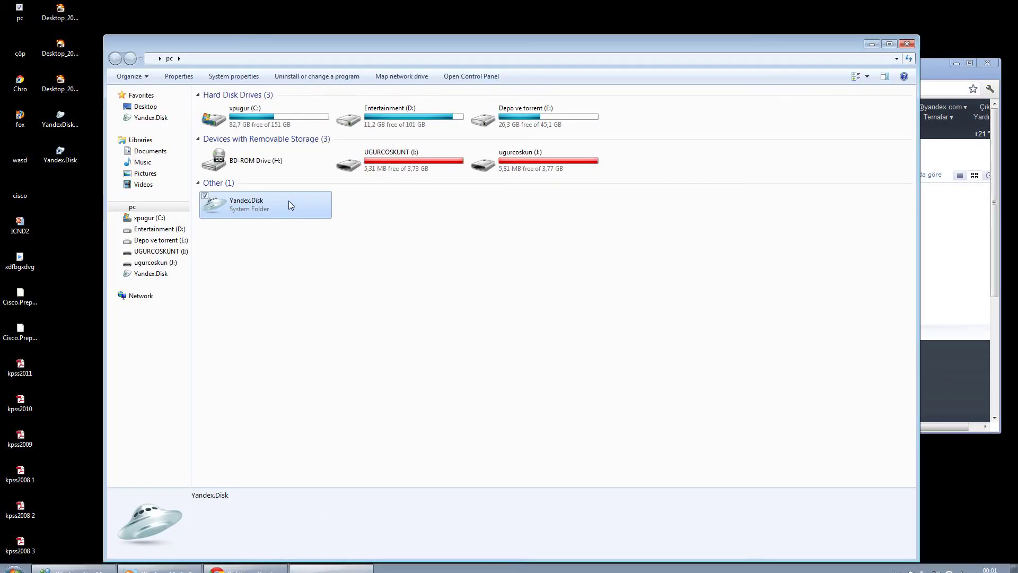
Open the Yandex.Disk folder and apply the folder option "Don't show hidden files, folders, or drives"
double_click(290, 205)
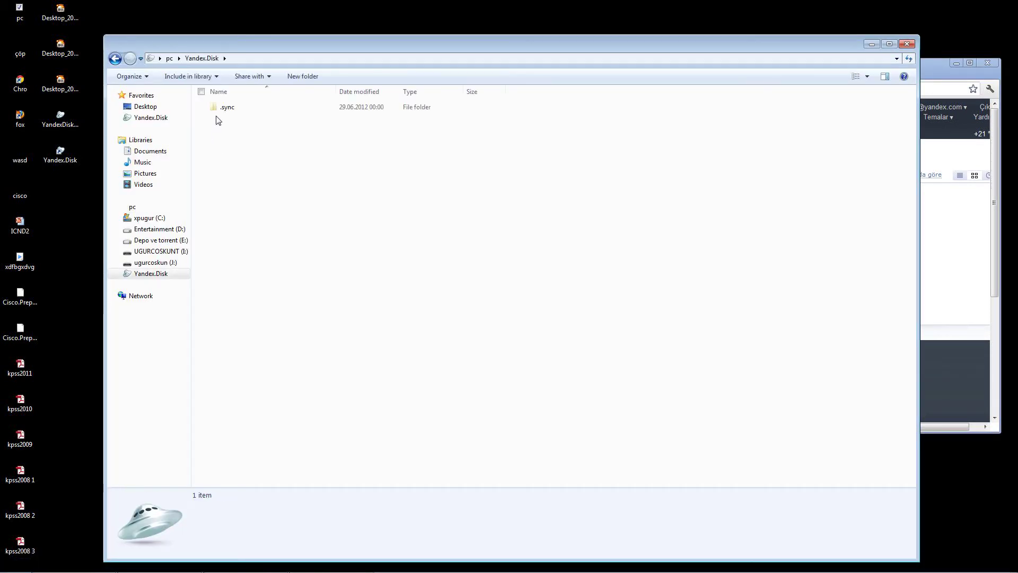
click(133, 76)
click(139, 189)
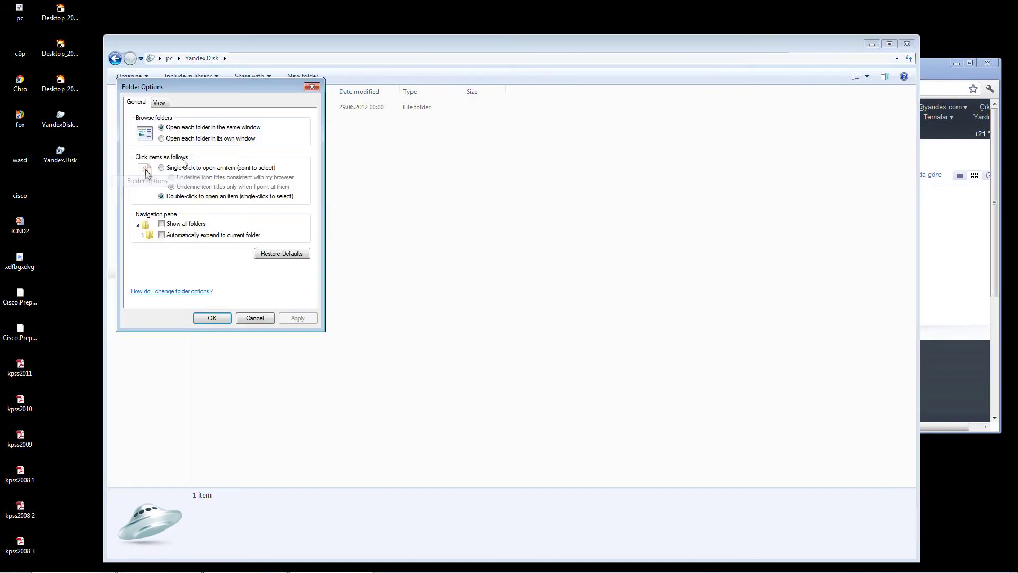
click(162, 102)
click(175, 241)
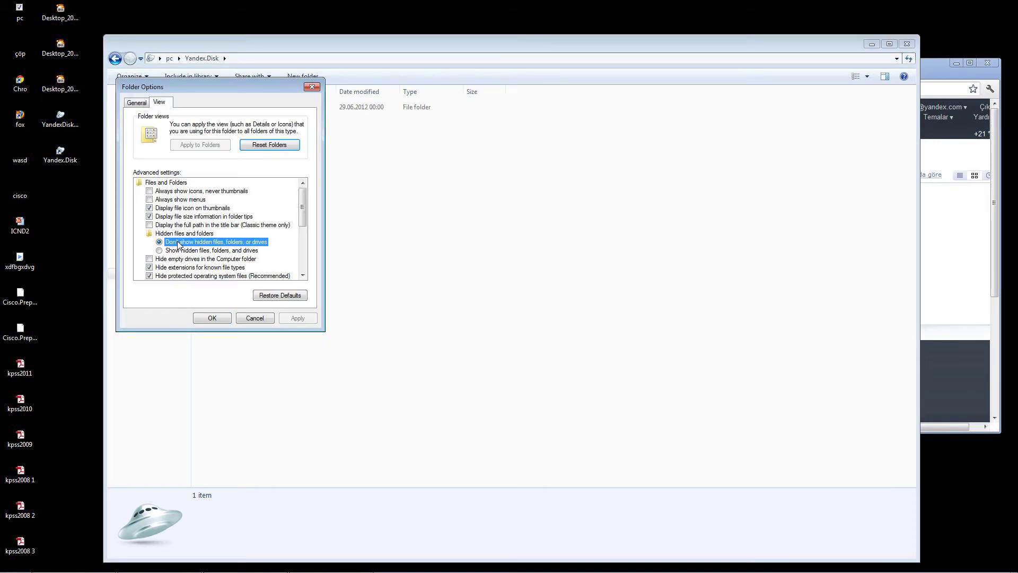
click(175, 250)
click(175, 242)
click(298, 318)
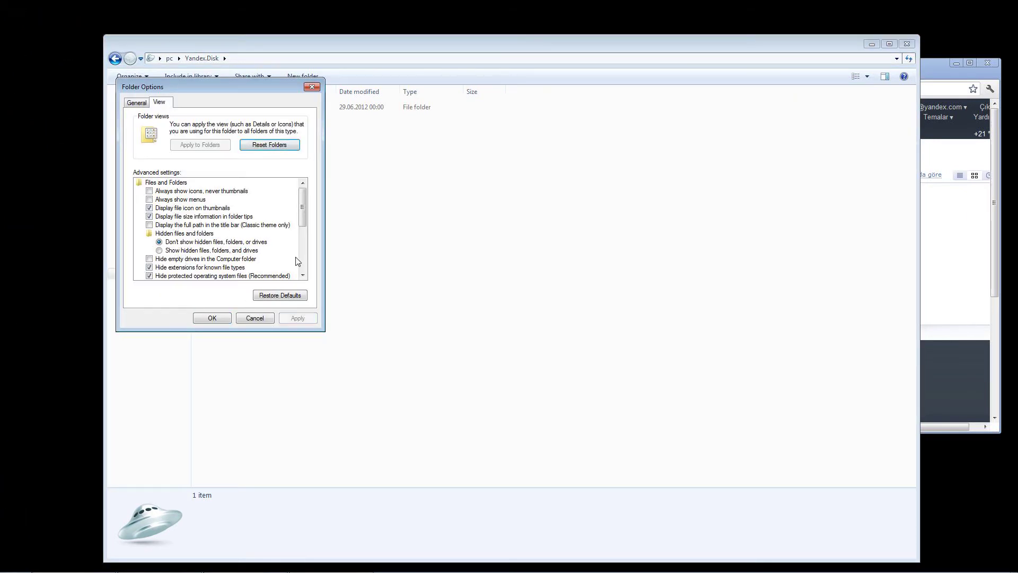
Set the folder options to show hidden files, folders, and drives, keep empty drives unhidden, and refresh the Yandex.Disk folder
drag(249, 86, 358, 125)
click(282, 299)
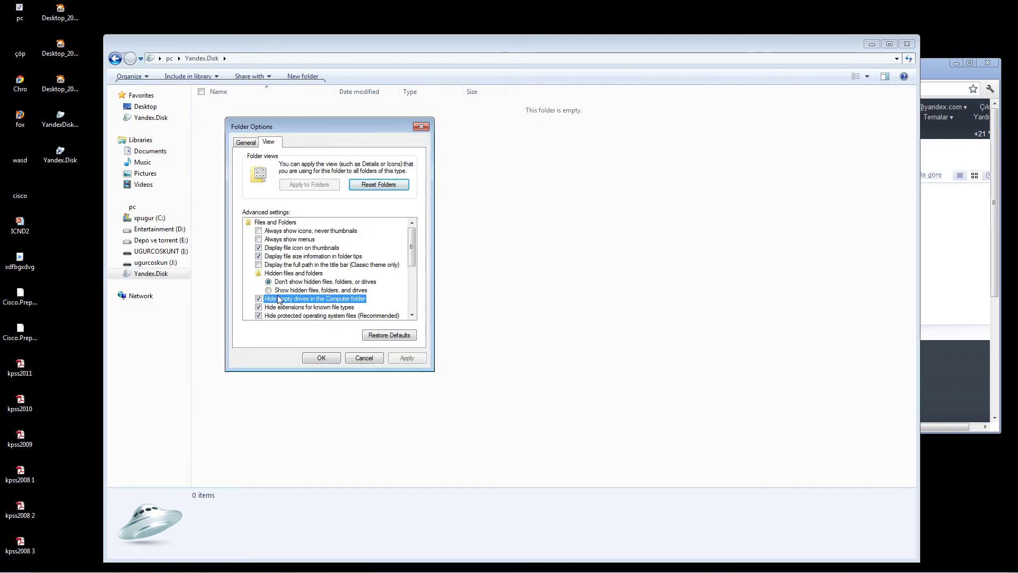
click(275, 290)
click(273, 299)
click(406, 357)
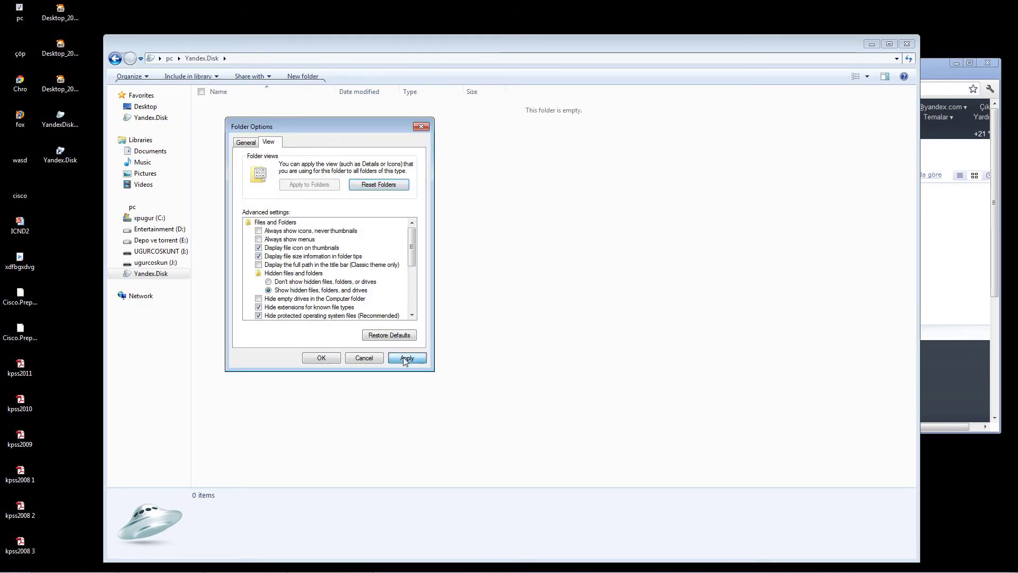
click(321, 357)
right_click(261, 220)
click(284, 249)
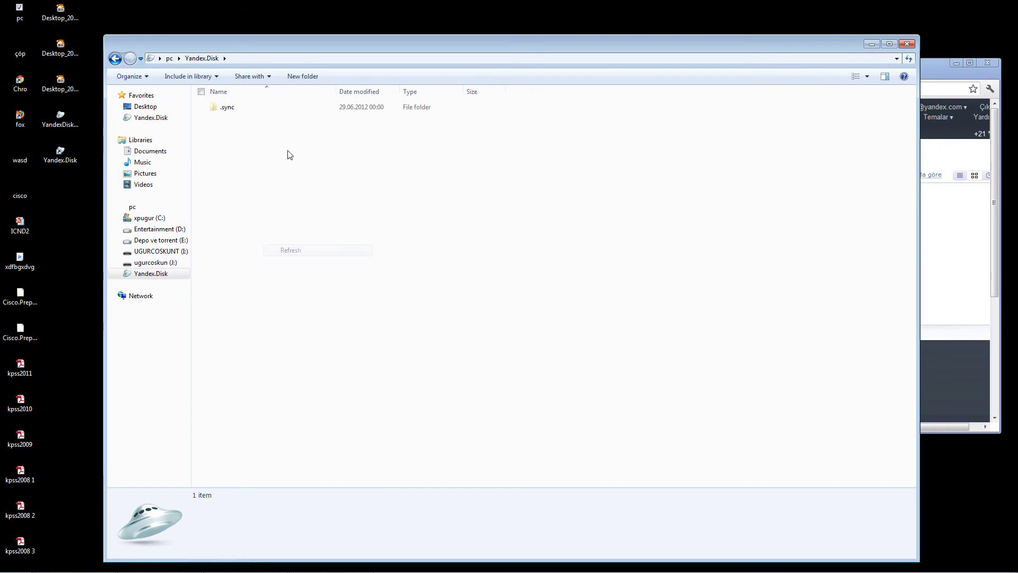
Go back to the pc location and reopen the Yandex.Disk system folder
mouse_move(289, 48)
mouse_down()
mouse_move(254, 354)
mouse_move(303, 38)
mouse_up()
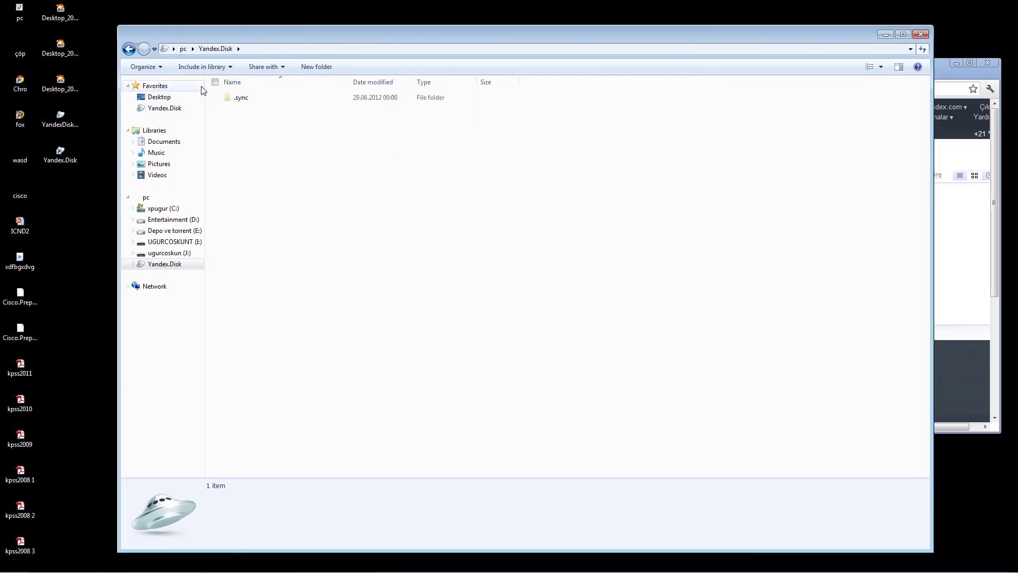
click(184, 48)
double_click(265, 207)
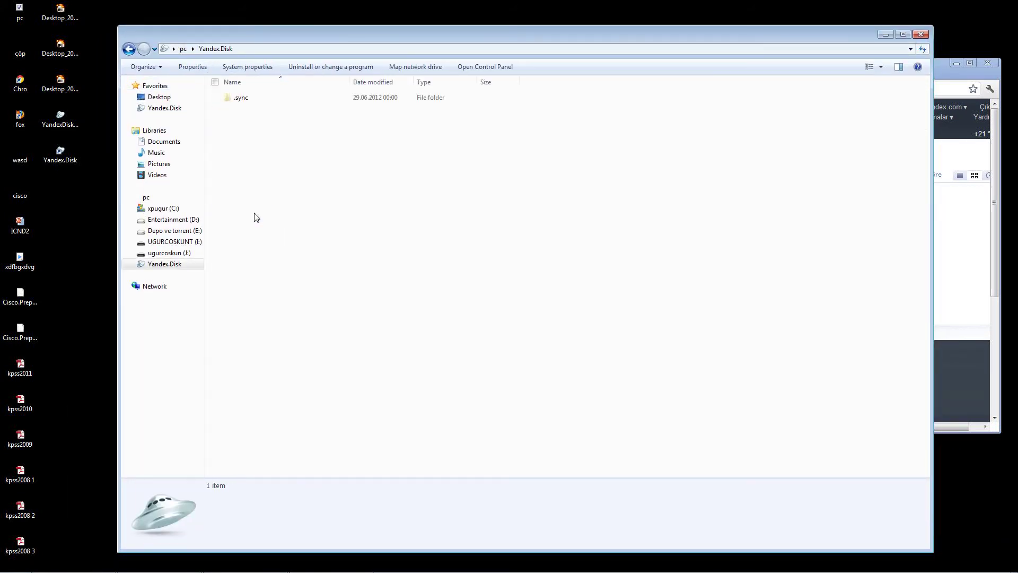
Move the kpss2008 3 PDF from the desktop into the Yandex.Disk folder and select its synced copy in Disk'im in the browser
click(58, 309)
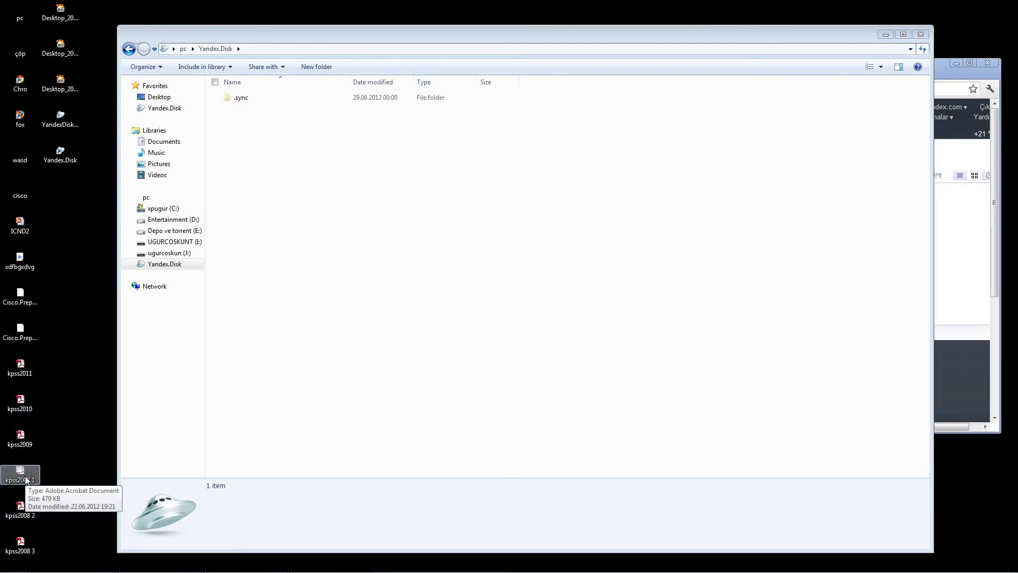
click(969, 242)
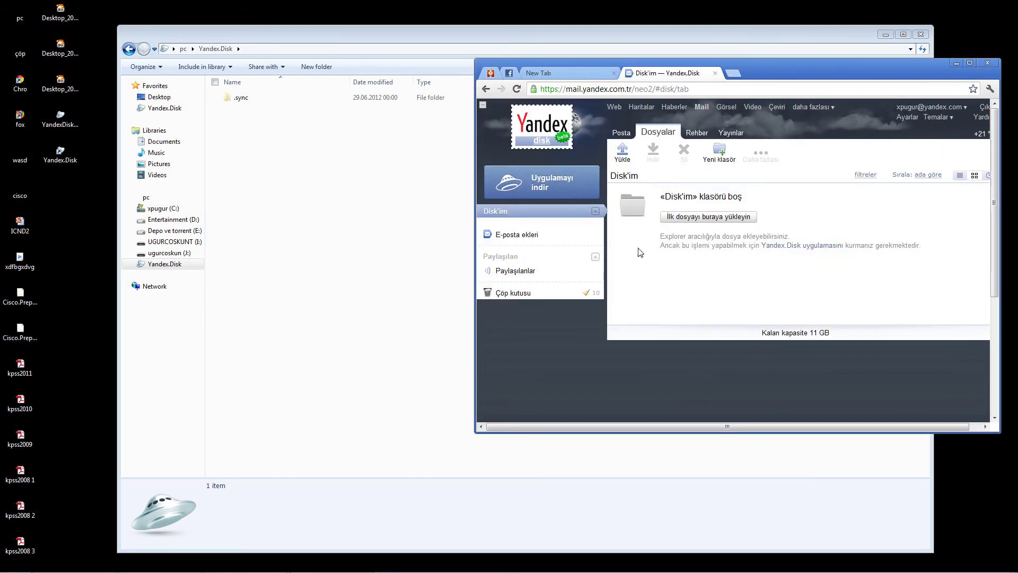
drag(20, 543, 361, 327)
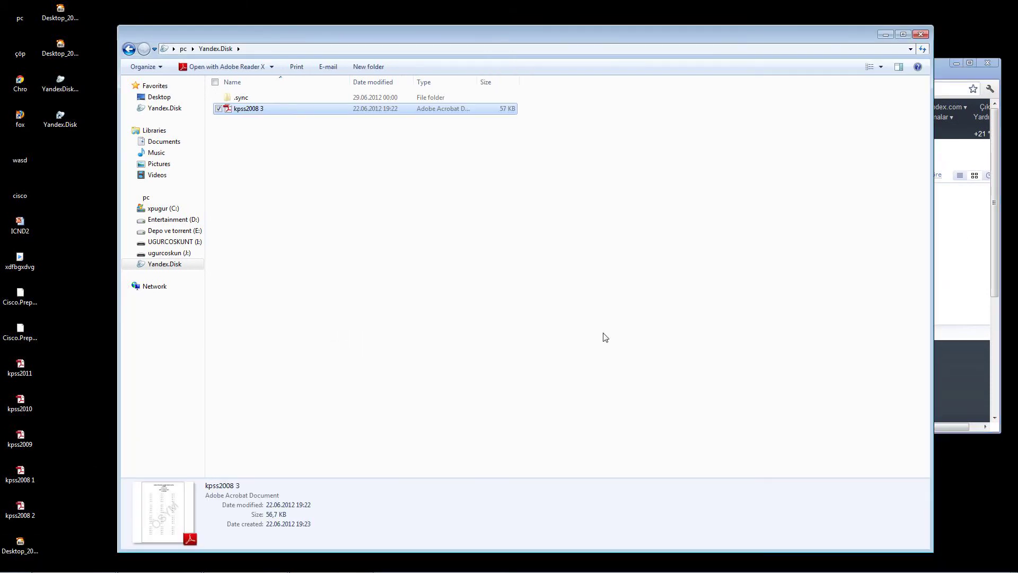
click(988, 287)
mouse_move(905, 563)
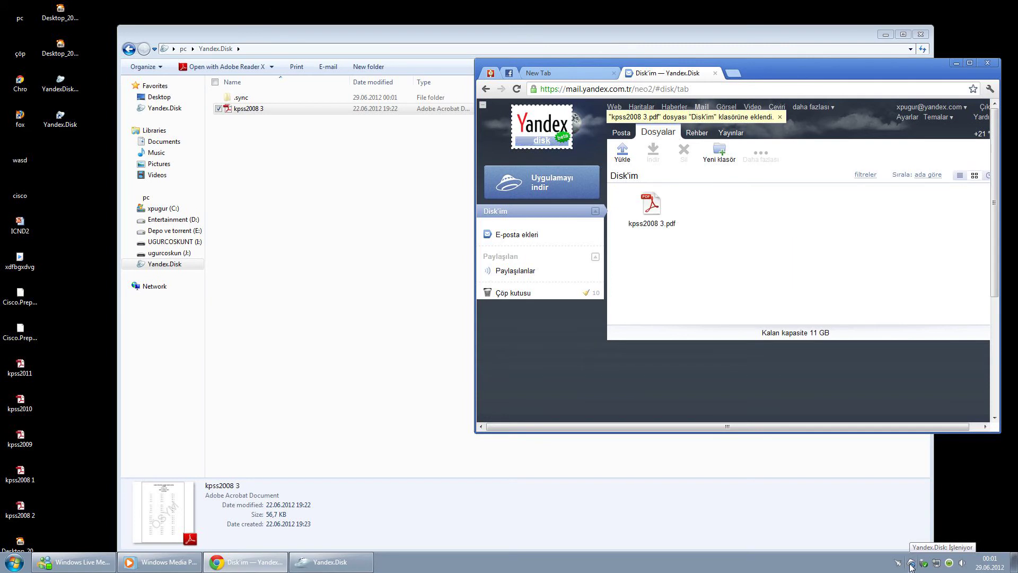
click(666, 217)
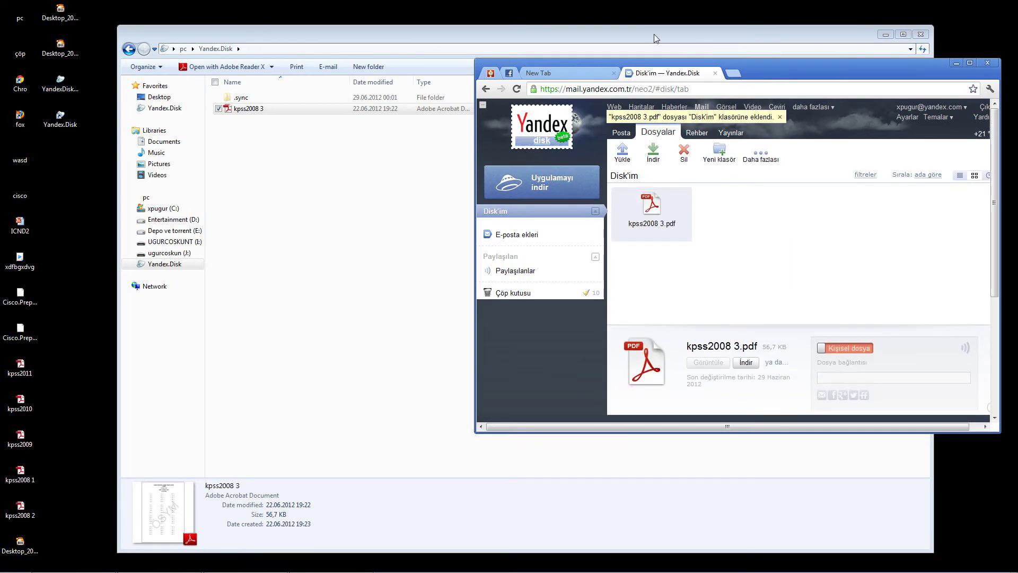
Move and shrink the Yandex.Disk folder window so the browser's file list shows beside it, and clear the file selection
drag(656, 38, 620, 23)
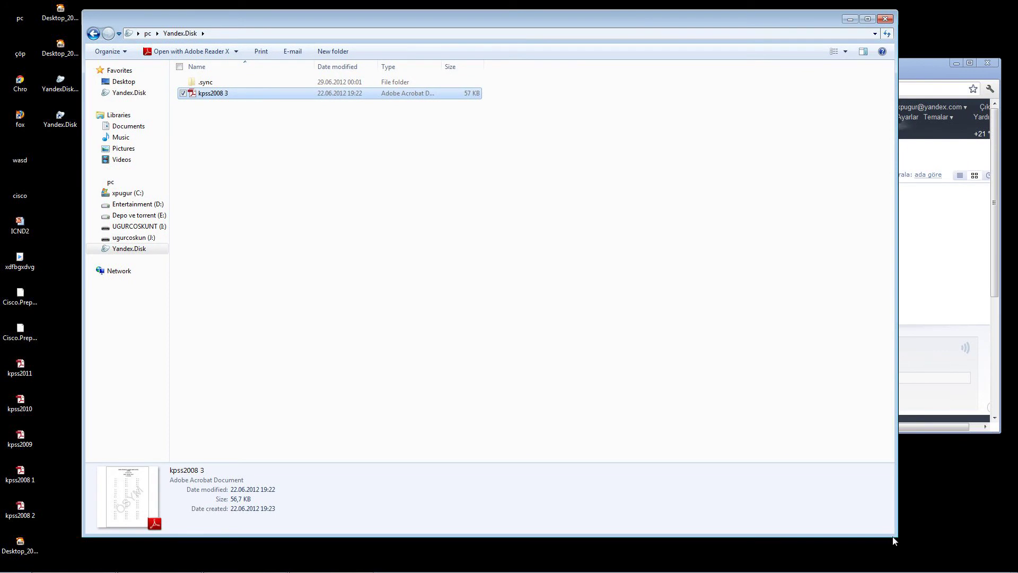
drag(895, 537, 617, 392)
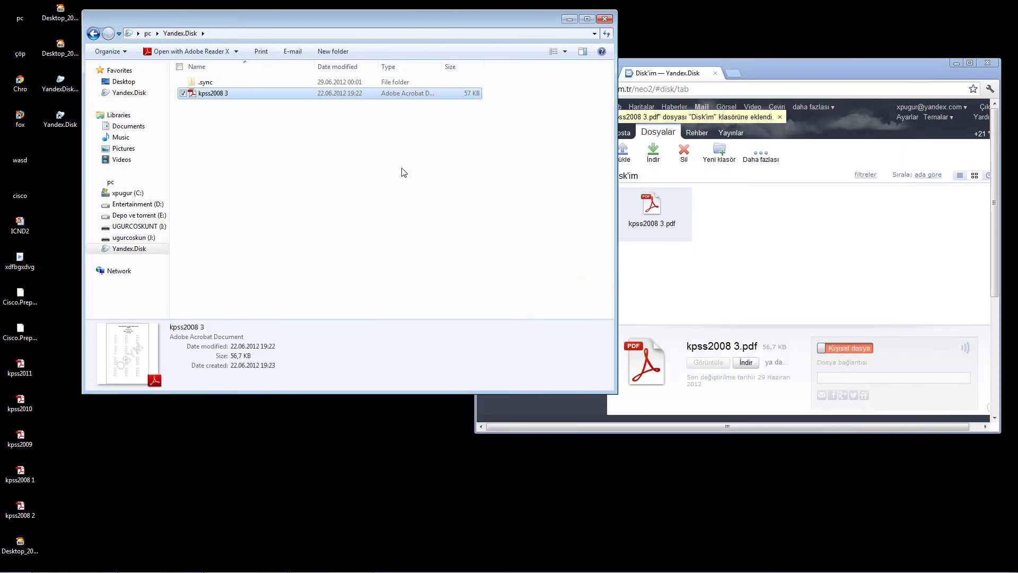
click(404, 173)
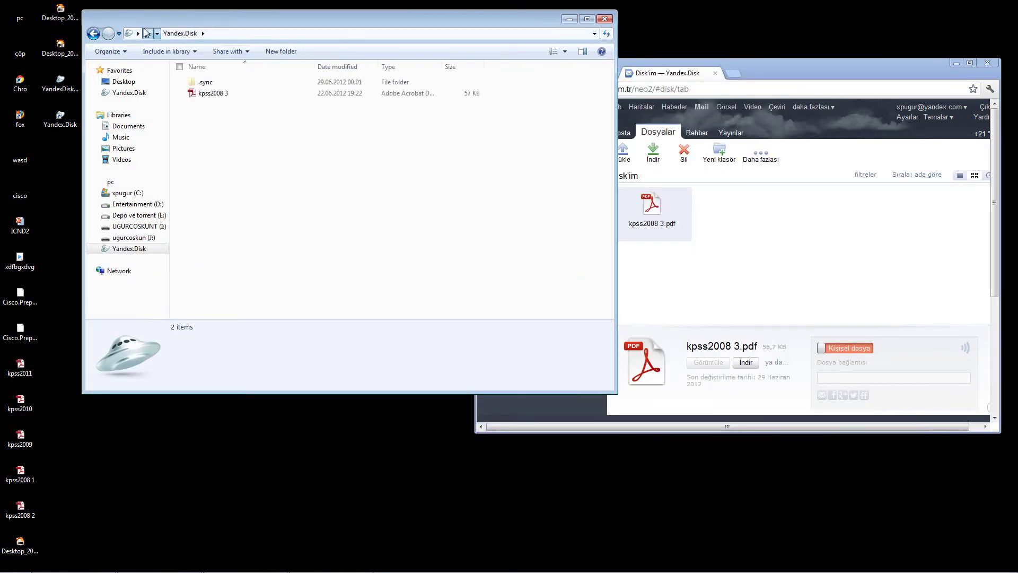
Check the Yandex.Disk item's options at the pc location, reopen the folder, and view its Properties without changing them
click(147, 34)
right_click(248, 174)
right_click(223, 184)
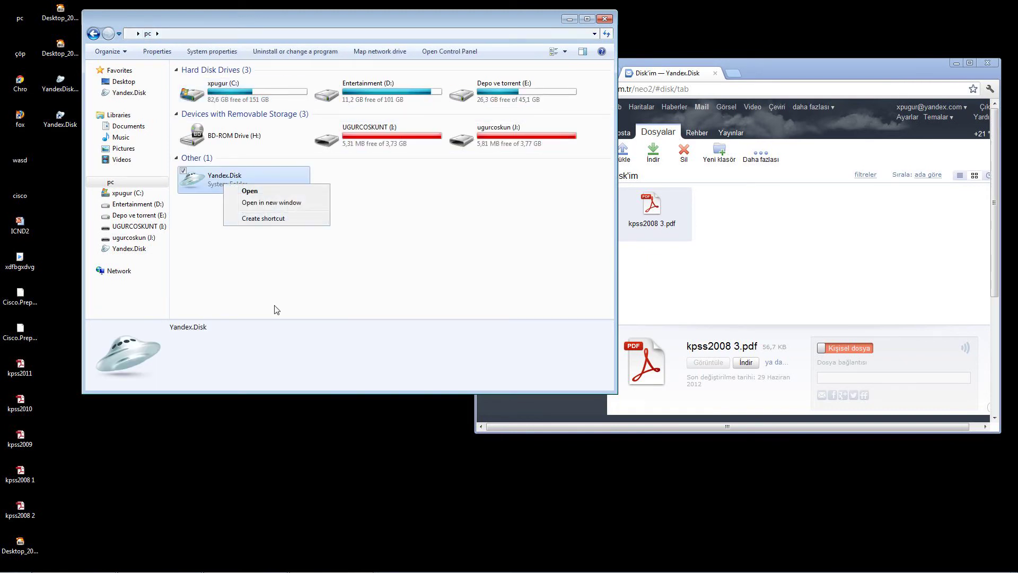
click(250, 191)
right_click(243, 185)
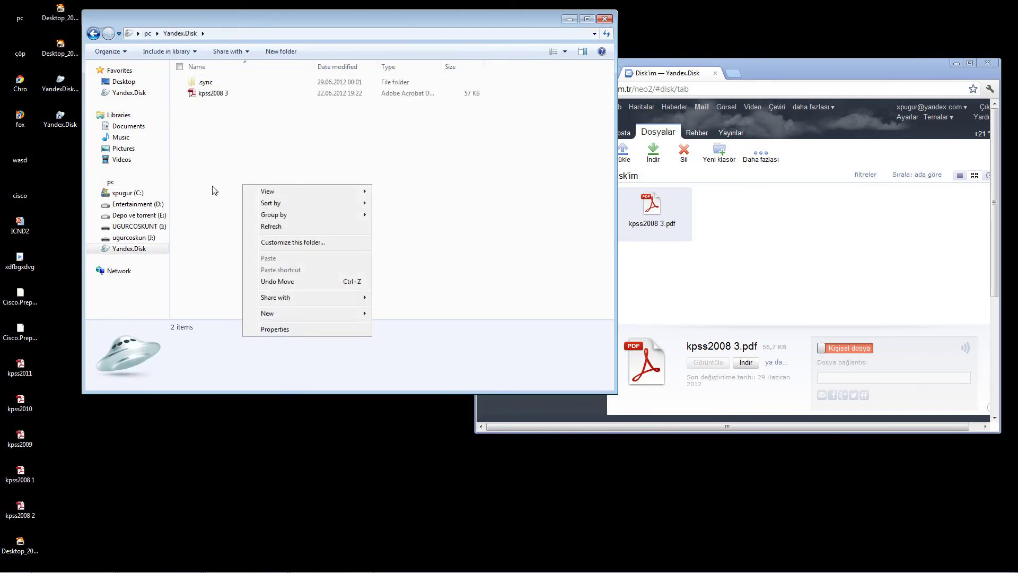
click(275, 329)
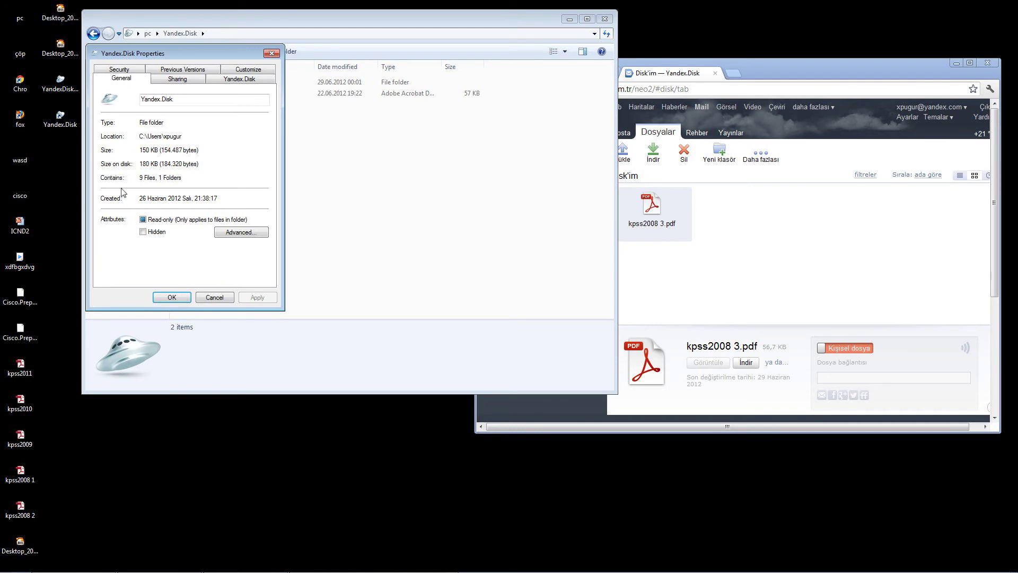
click(215, 298)
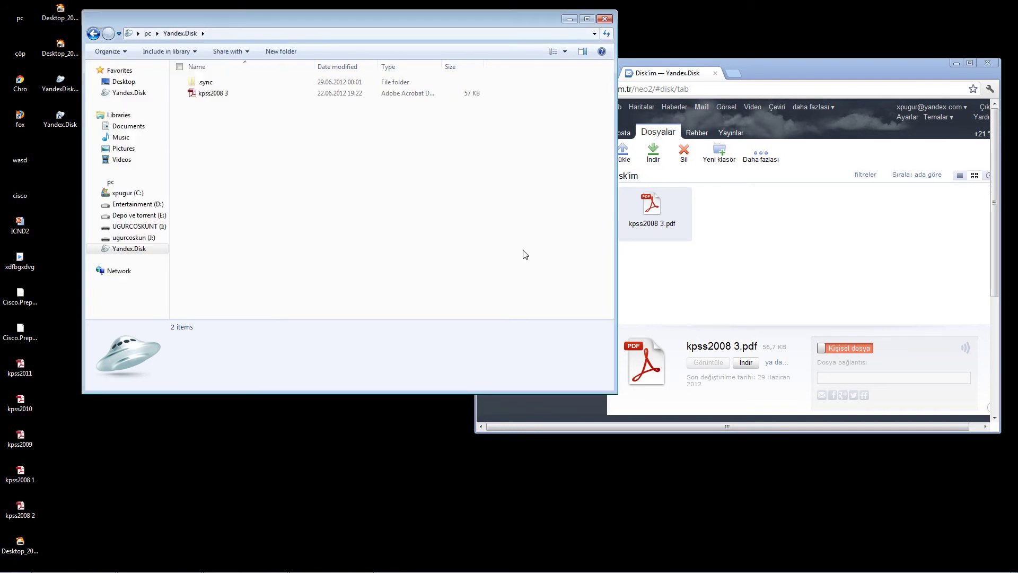
Delete kpss2008 3.pdf from Disk'im in the browser and confirm moving it to the trash
click(217, 96)
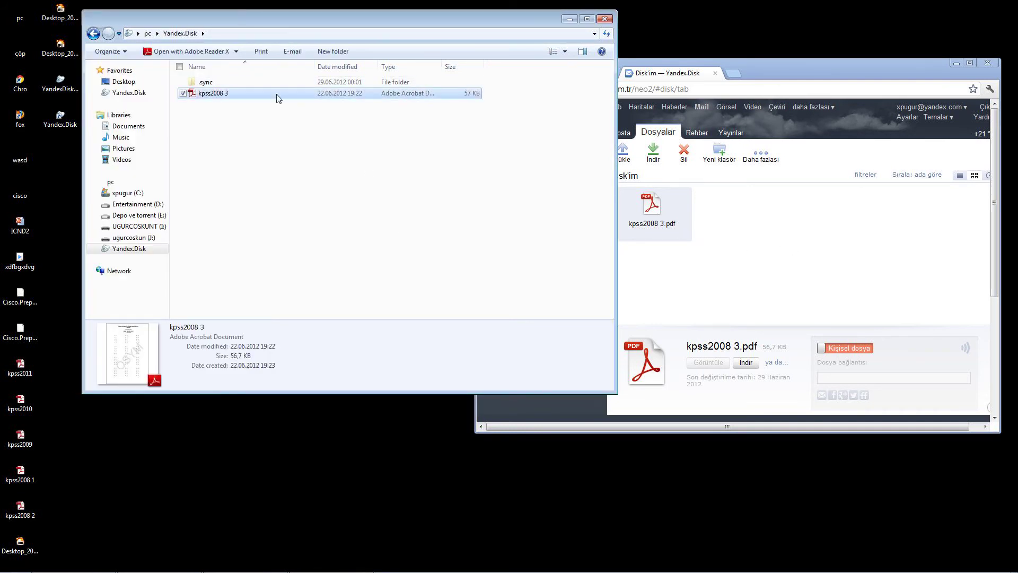
right_click(222, 94)
click(747, 244)
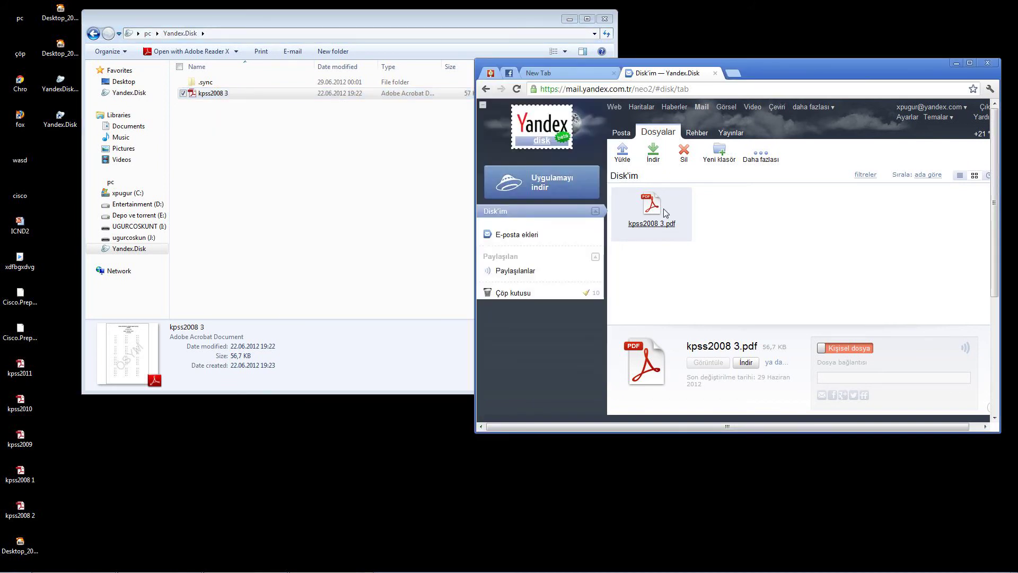
click(684, 161)
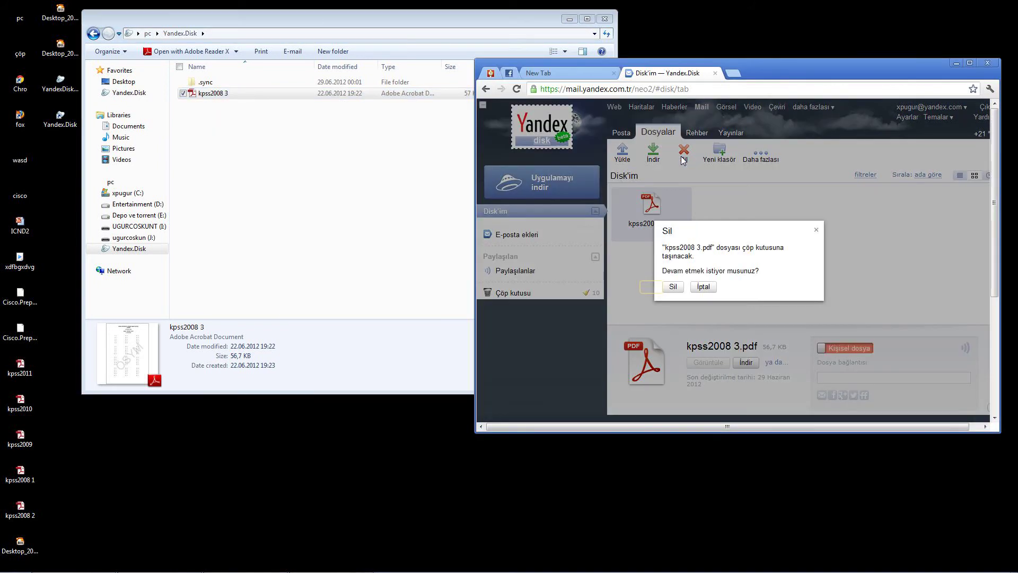
click(673, 287)
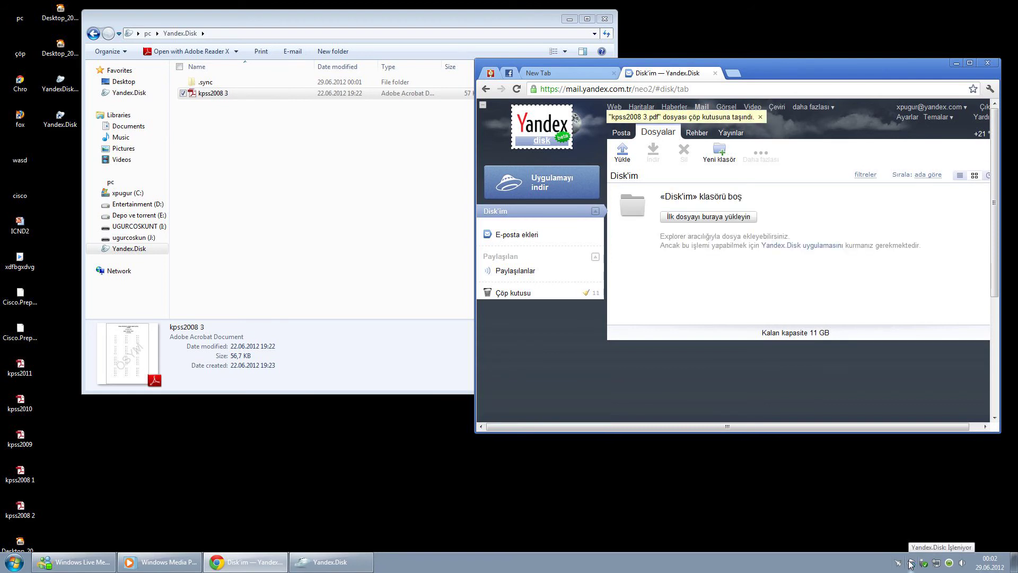
Refresh the local Yandex.Disk folder to check its contents, and return to the Disk'im page in the browser
click(227, 105)
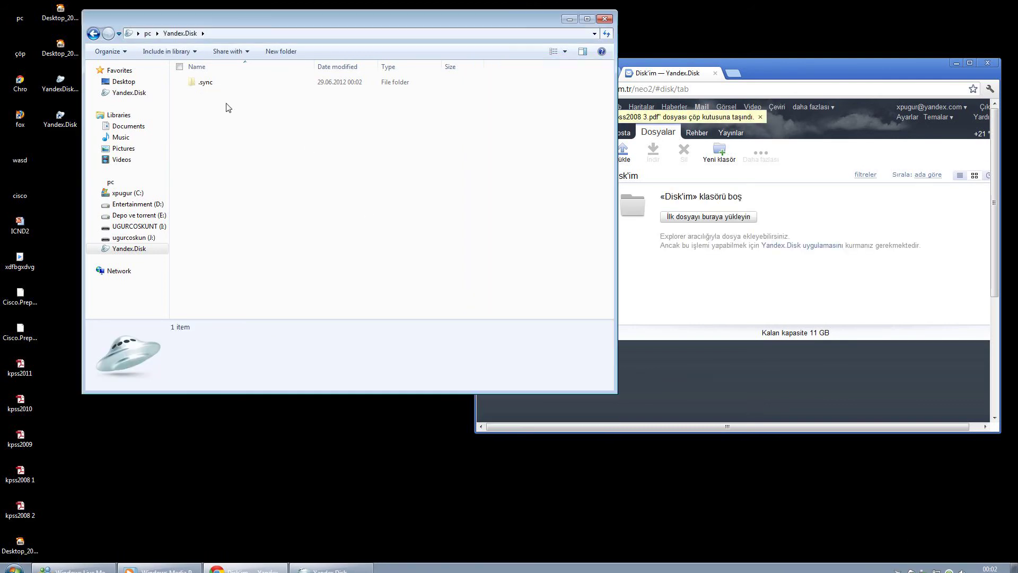
right_click(227, 104)
click(252, 145)
click(721, 271)
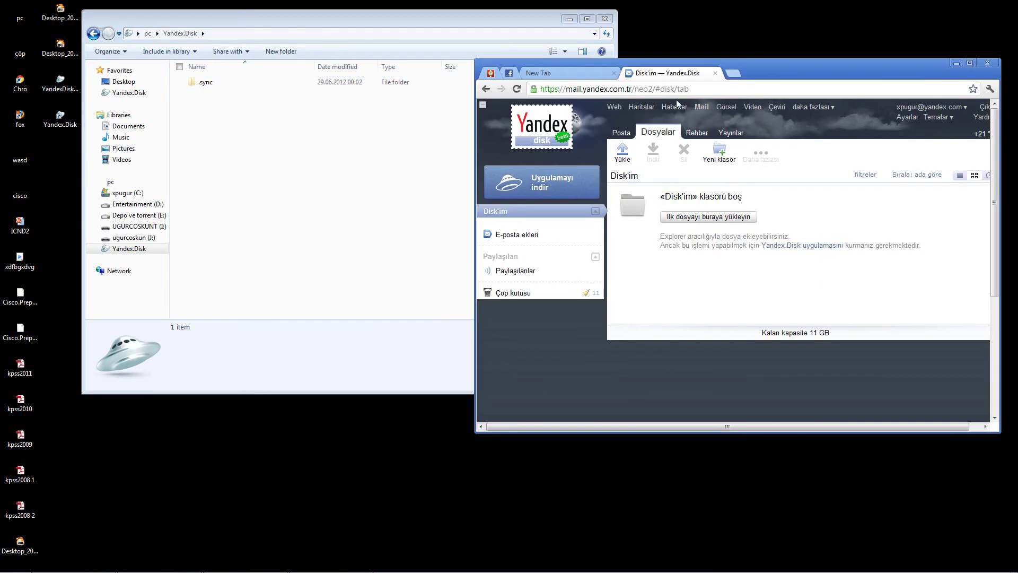
Shift the browser window toward the middle, close the Yandex.Disk folder window, and exit the Yandex.Disk application
drag(750, 73, 564, 60)
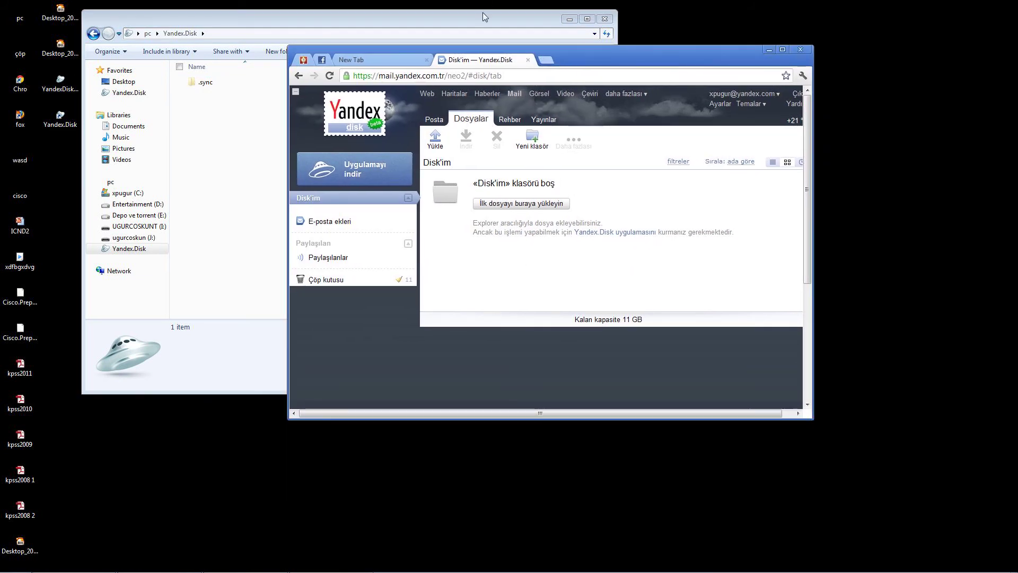
click(536, 33)
click(606, 19)
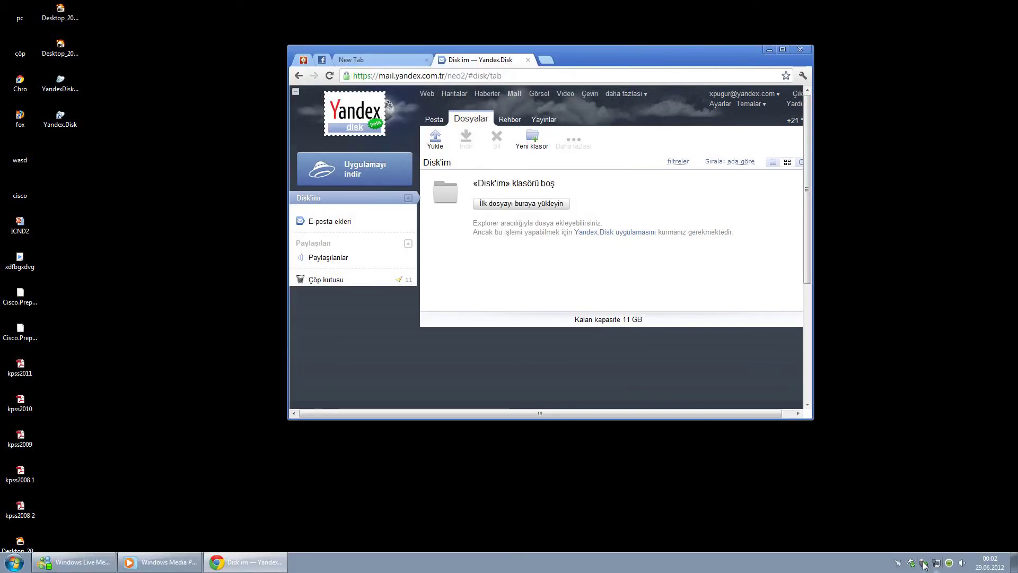
right_click(914, 564)
click(915, 555)
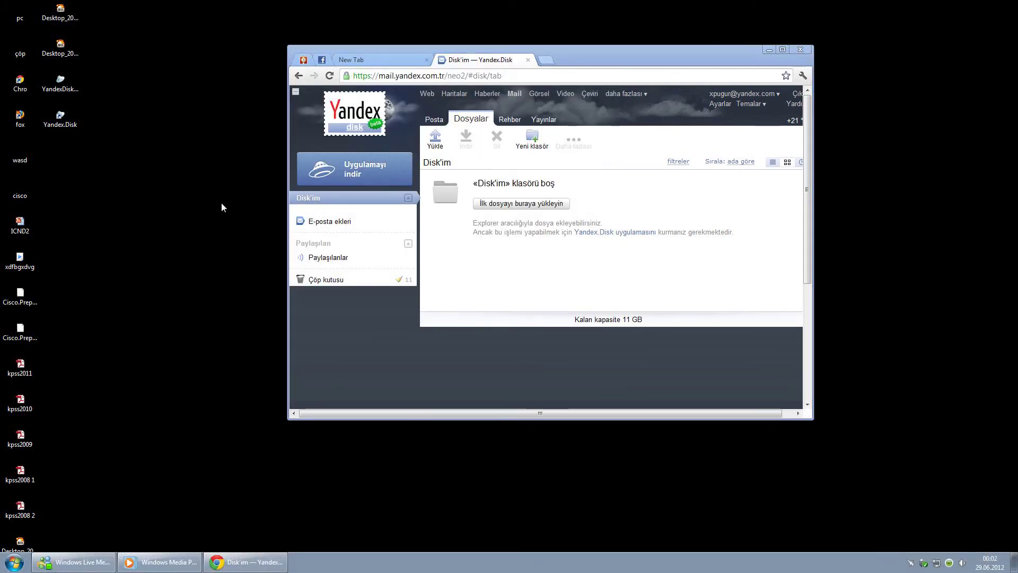
Open Programs and Features in the Control Panel, starting from the pc item on the desktop
right_click(162, 151)
click(205, 181)
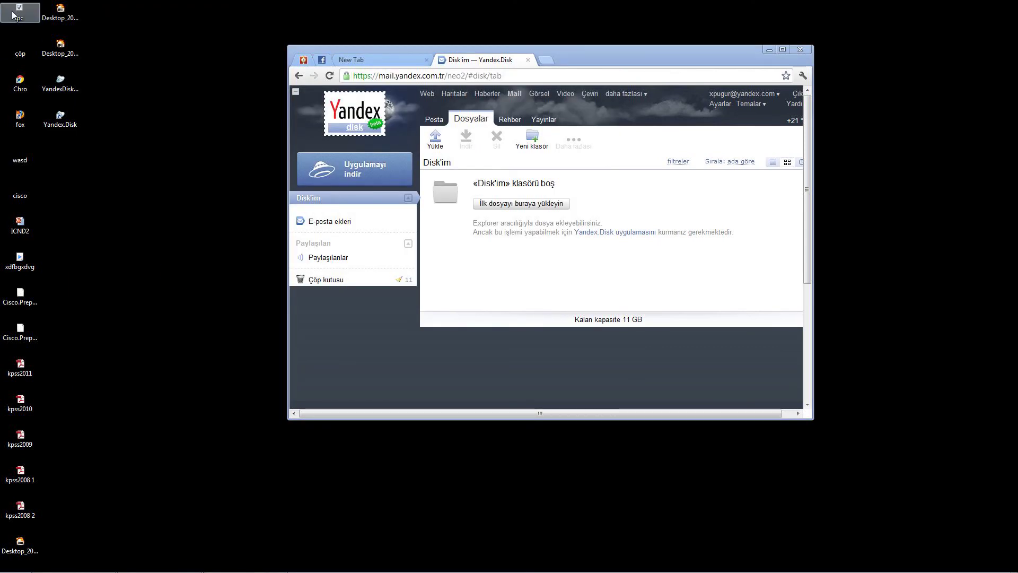
double_click(13, 14)
click(392, 53)
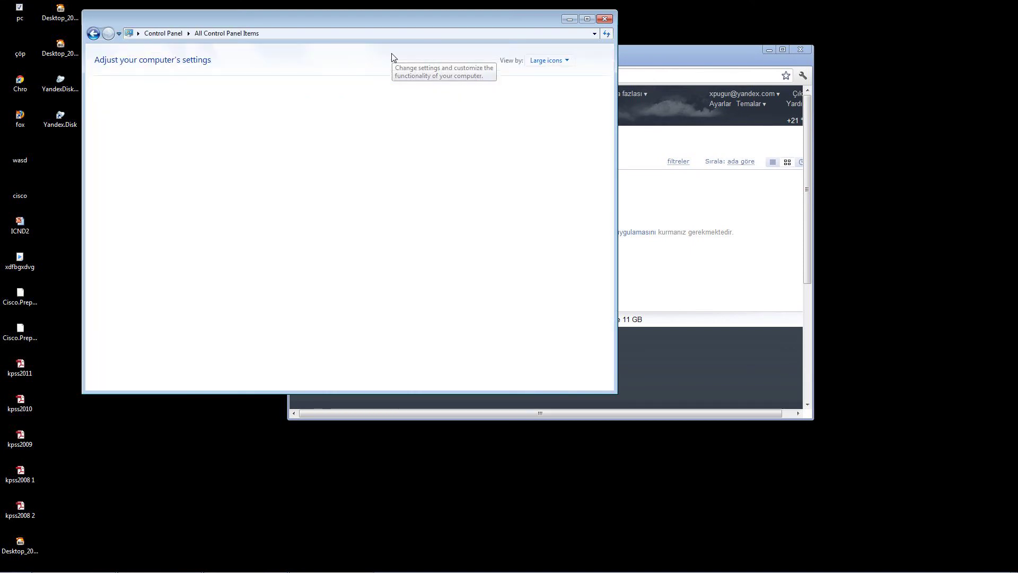
scroll(372, 159, down, 4)
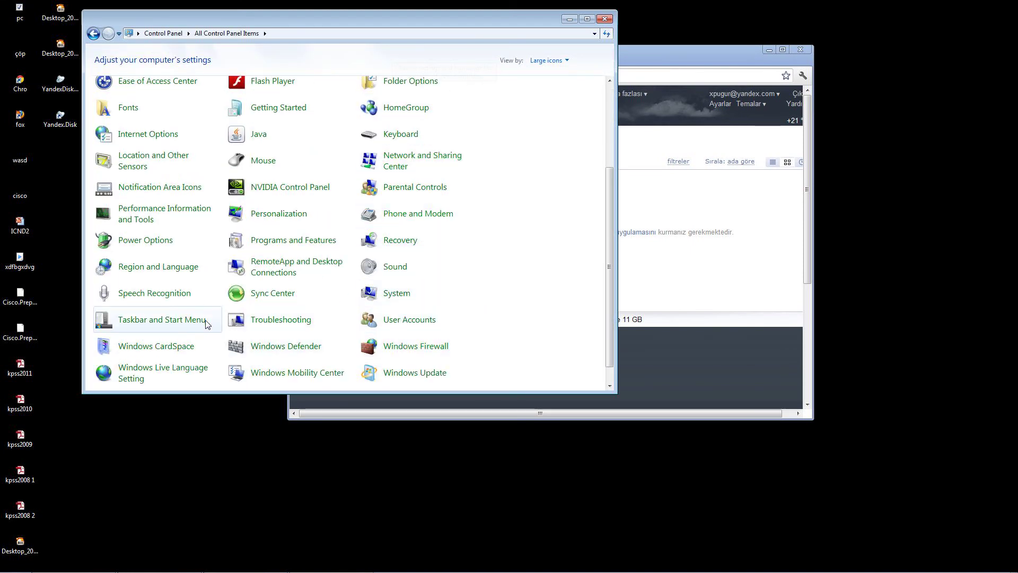
click(284, 244)
Find Yandex.Disk among the installed programs and uninstall it, confirming the removal of all its components
scroll(279, 247, down, 8)
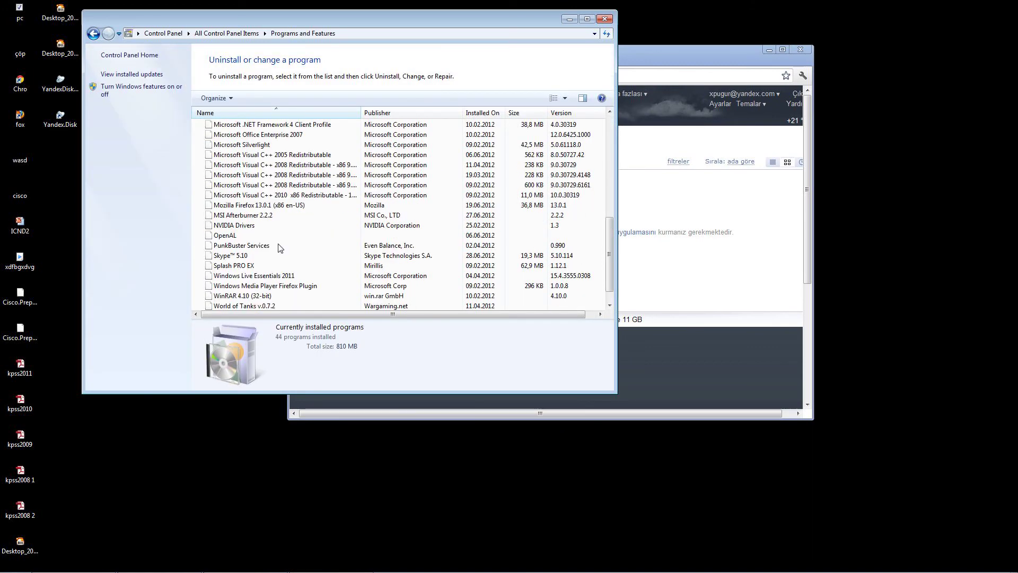
scroll(279, 247, up, 7)
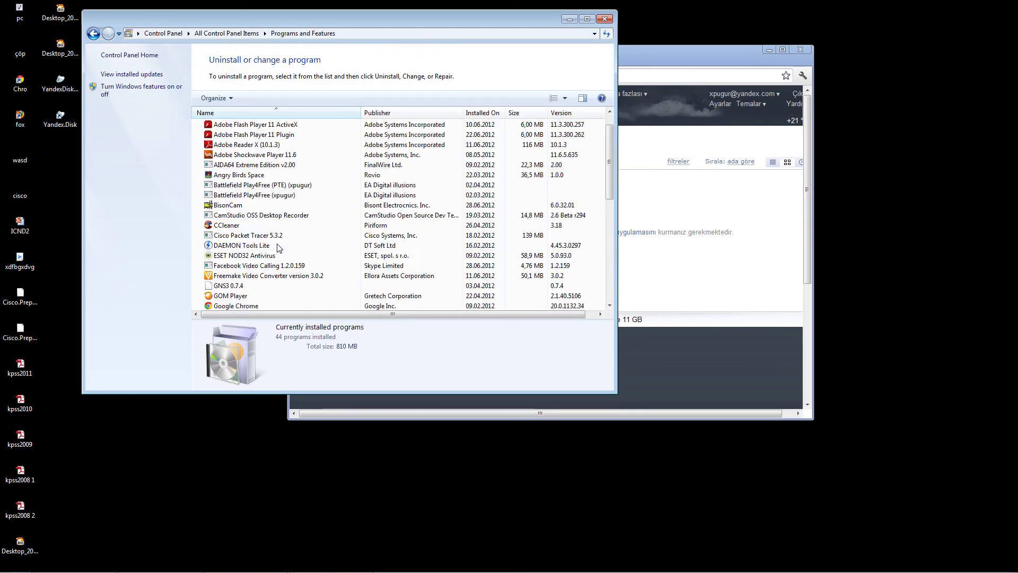
scroll(273, 249, down, 7)
scroll(272, 250, up, 4)
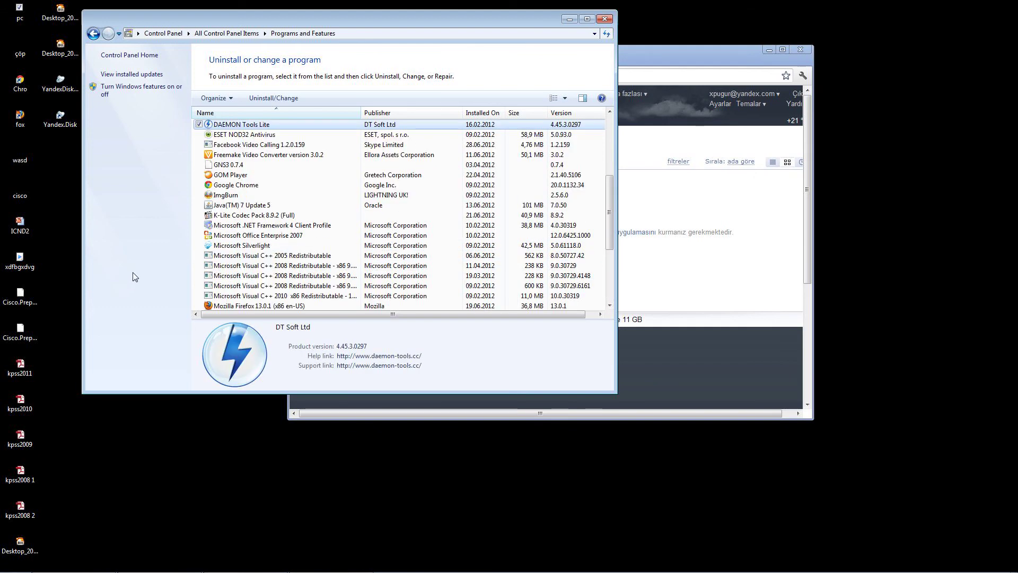
click(237, 263)
scroll(237, 271, down, 4)
click(229, 296)
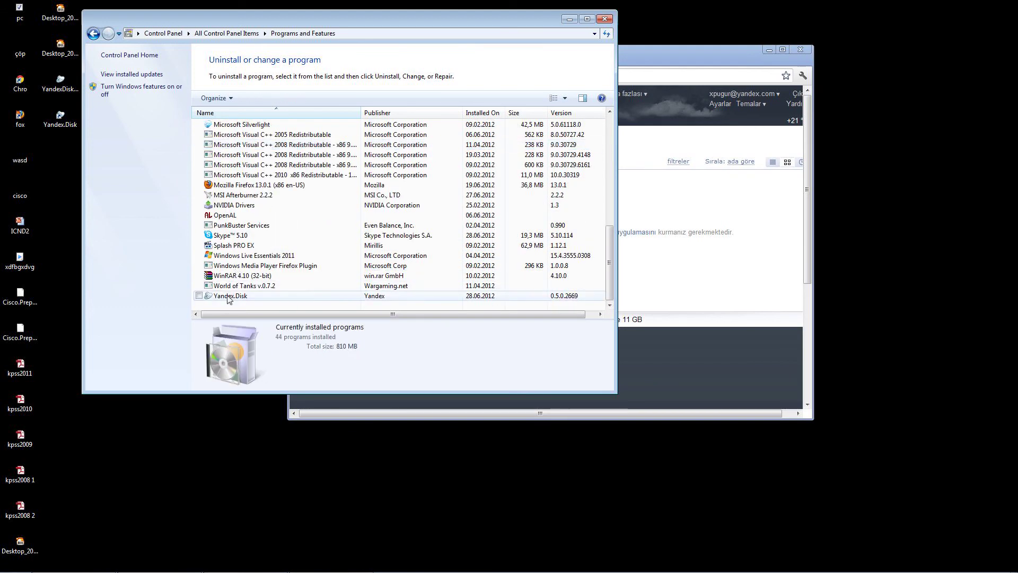
click(249, 304)
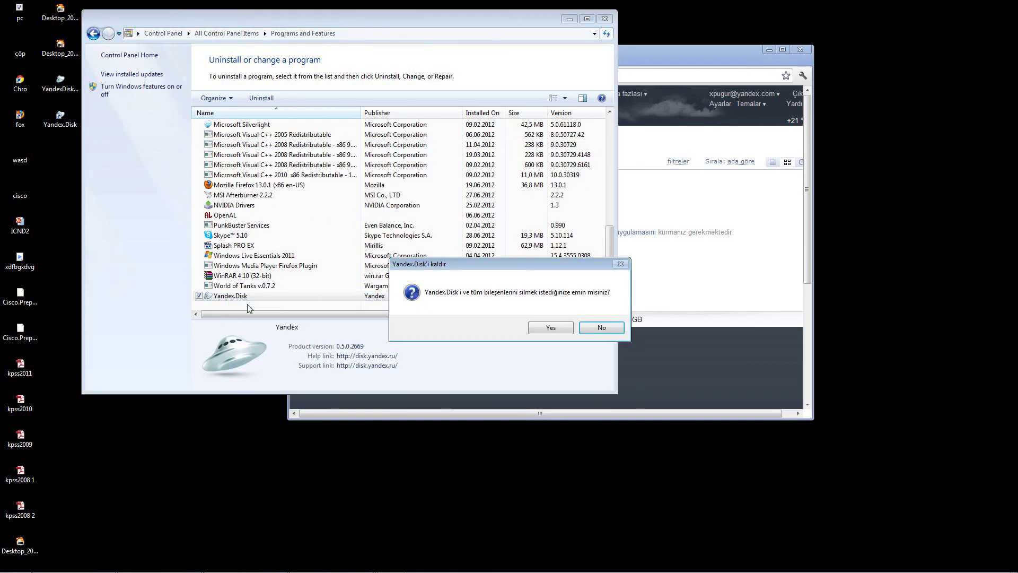
click(602, 328)
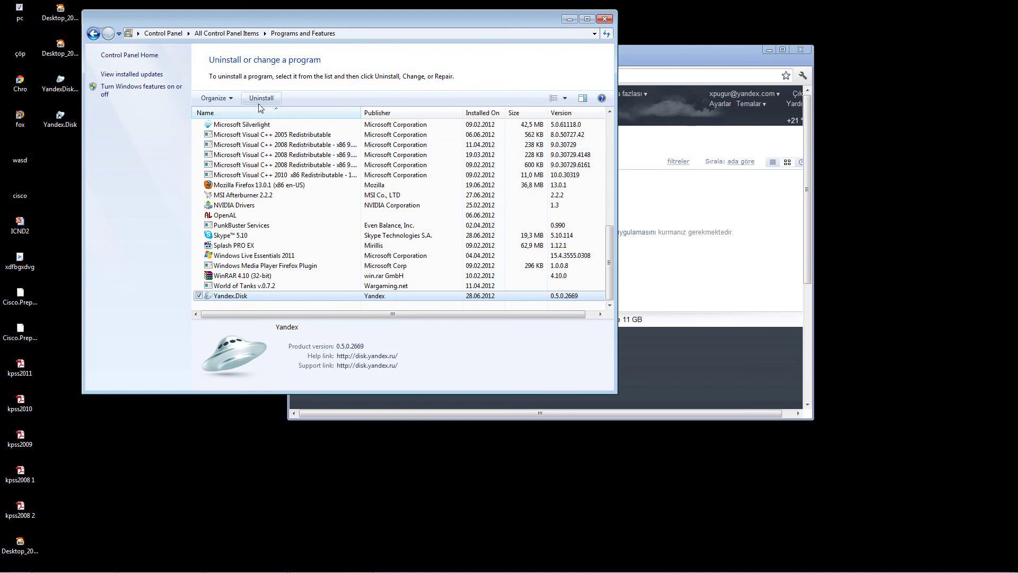
double_click(228, 296)
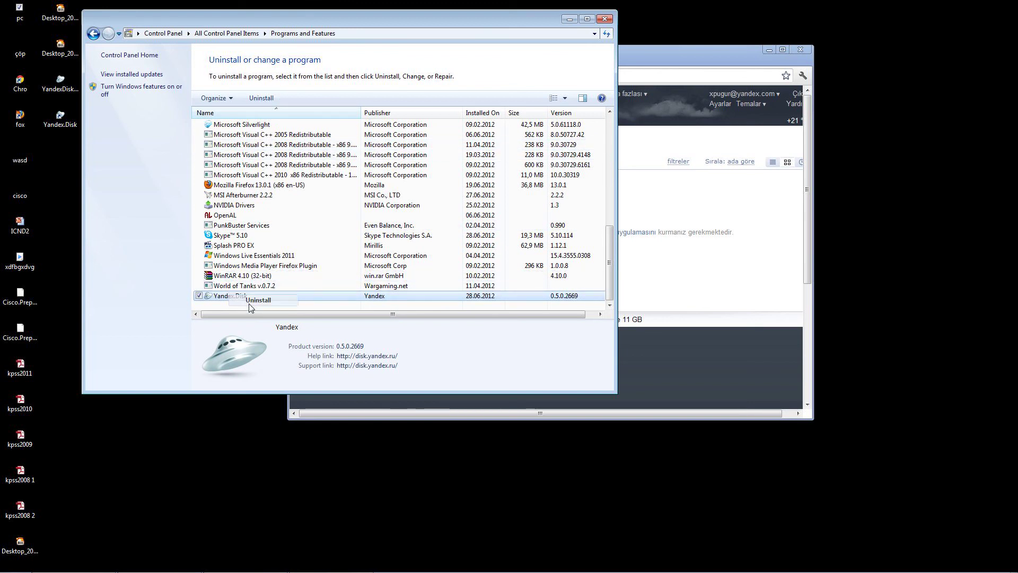
click(563, 333)
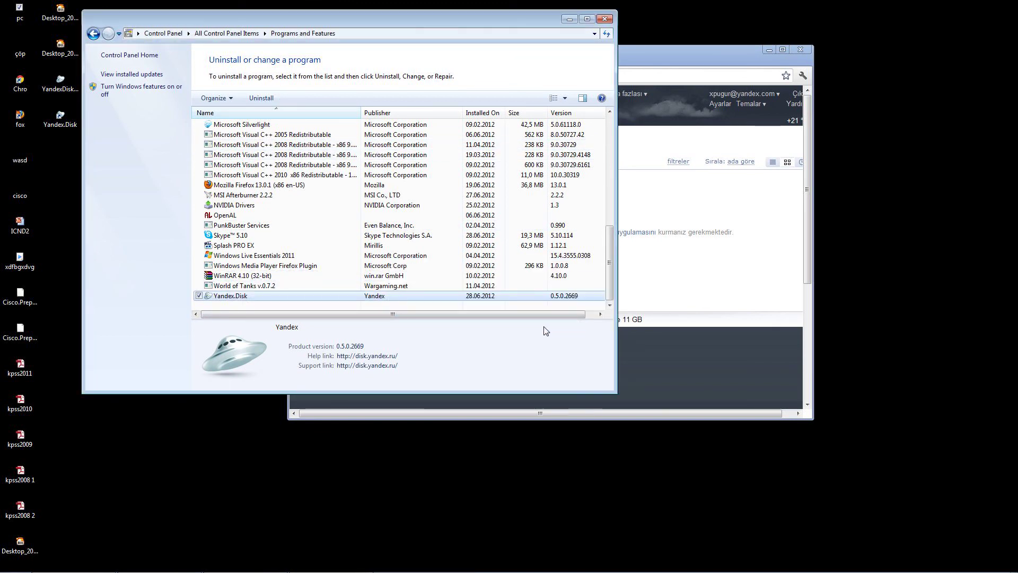
Delete the YandexDisk setup file from the desktop and empty the recycle bin (çöp)
right_click(54, 83)
click(74, 249)
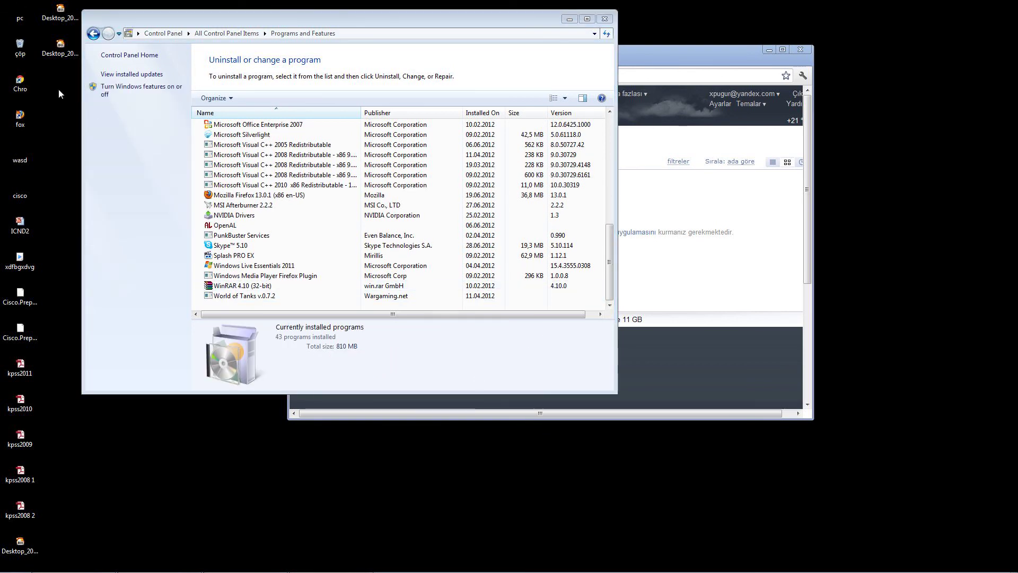
right_click(21, 47)
click(53, 66)
click(553, 333)
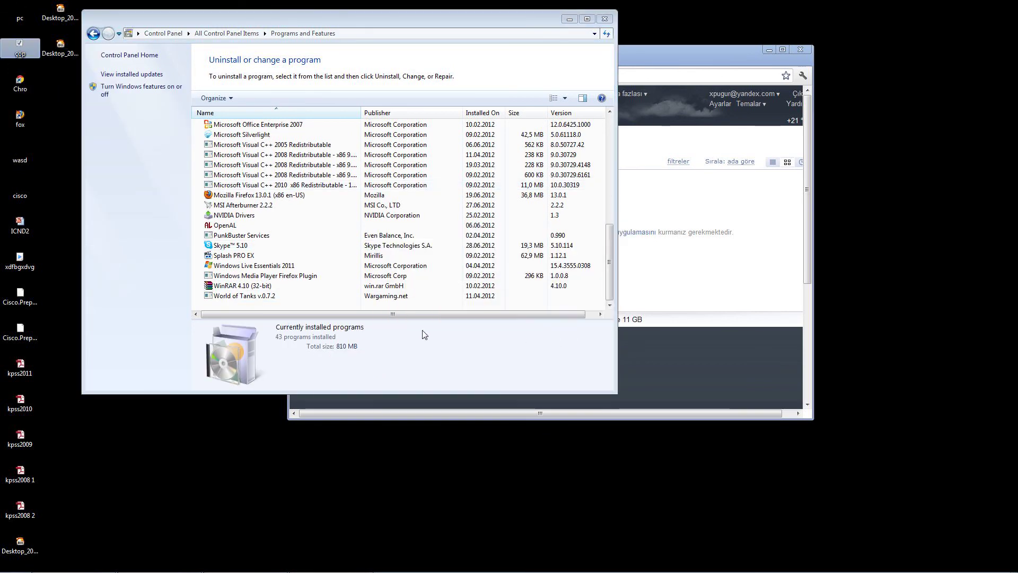
Close the Programs and Features window and move the browser window with Disk'im closer to the desktop icons
click(249, 306)
click(604, 19)
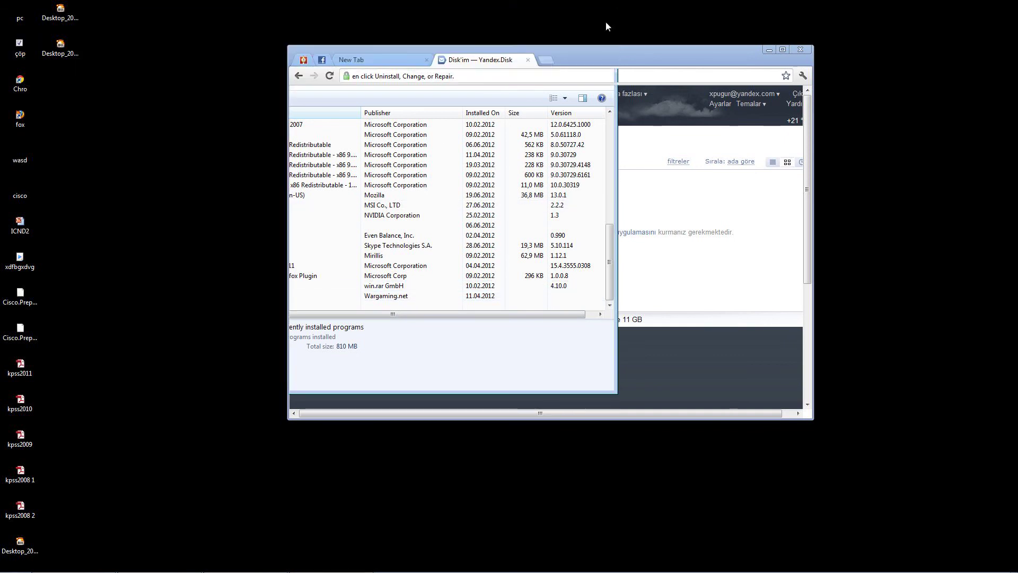
drag(584, 62, 431, 35)
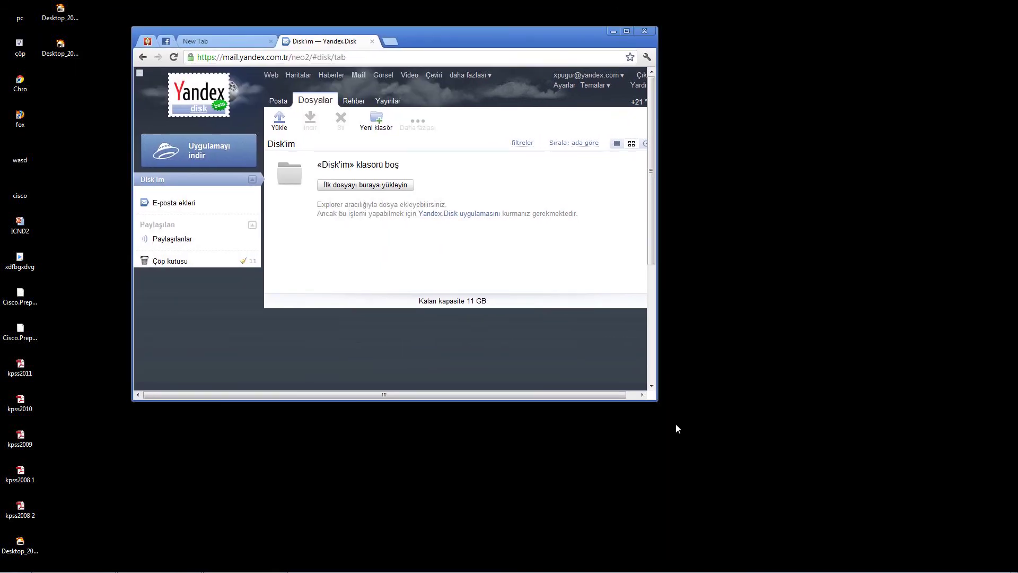